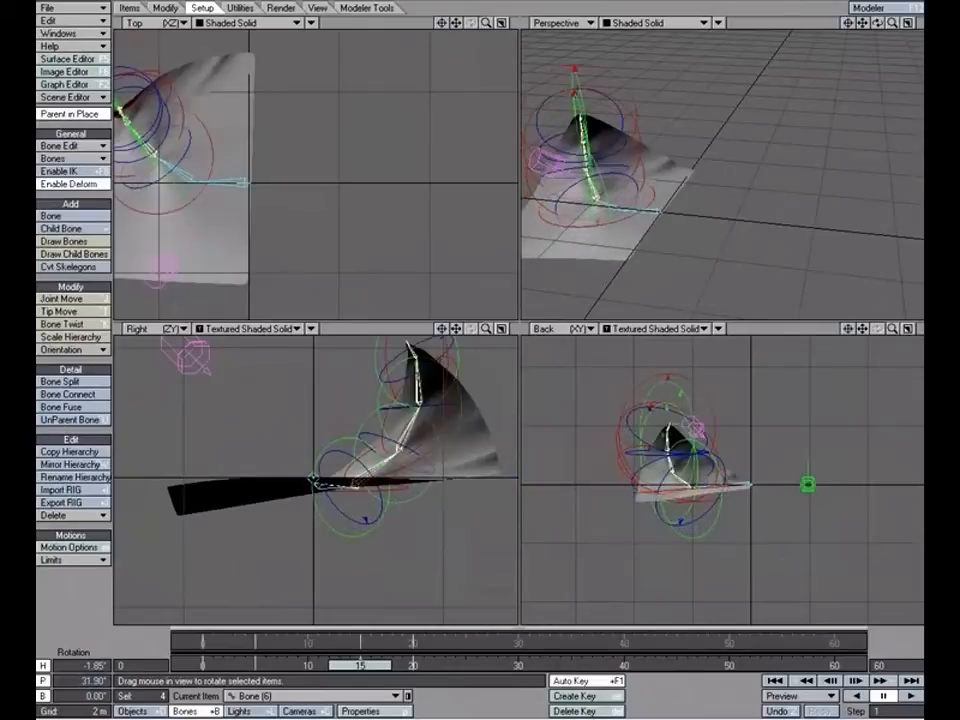
Pitch the four selected bones to about 34.8° at frame 15, and return to frame 0
left_click_drag(664, 441, 660, 441)
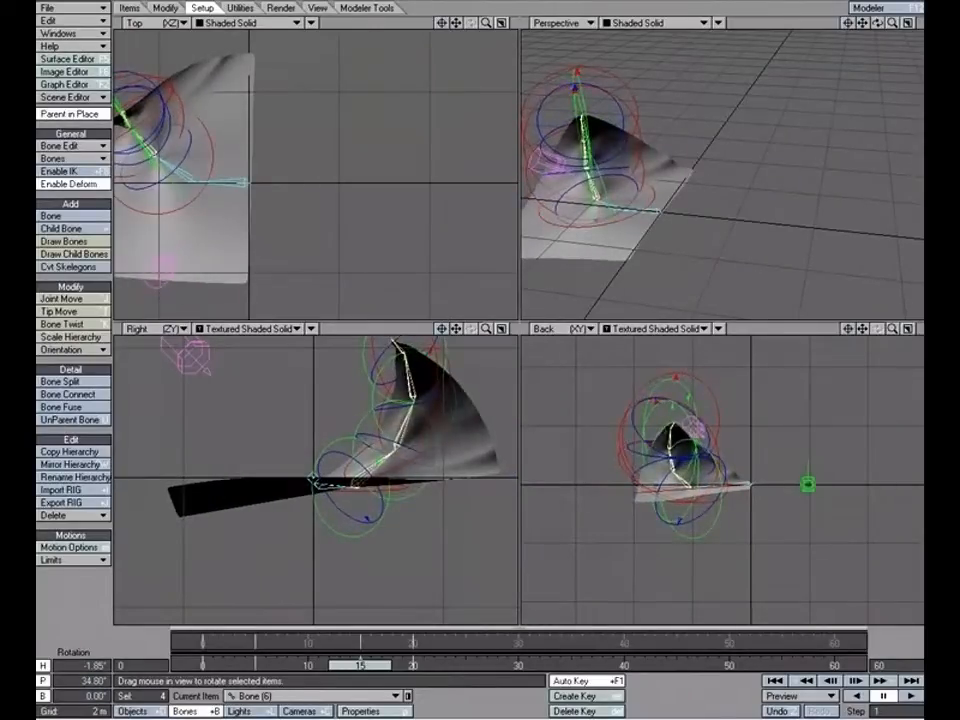
left_click_drag(371, 666, 203, 666)
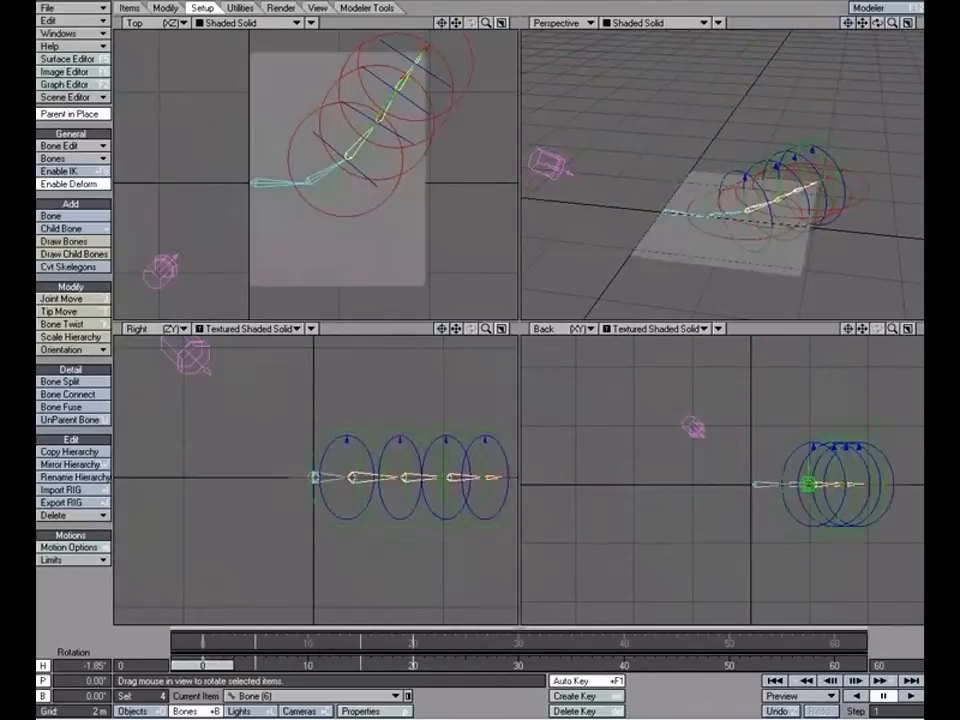
Enlarge the perspective viewport to fill the workspace and orbit it around the flat page at frame 0
left_click(907, 23)
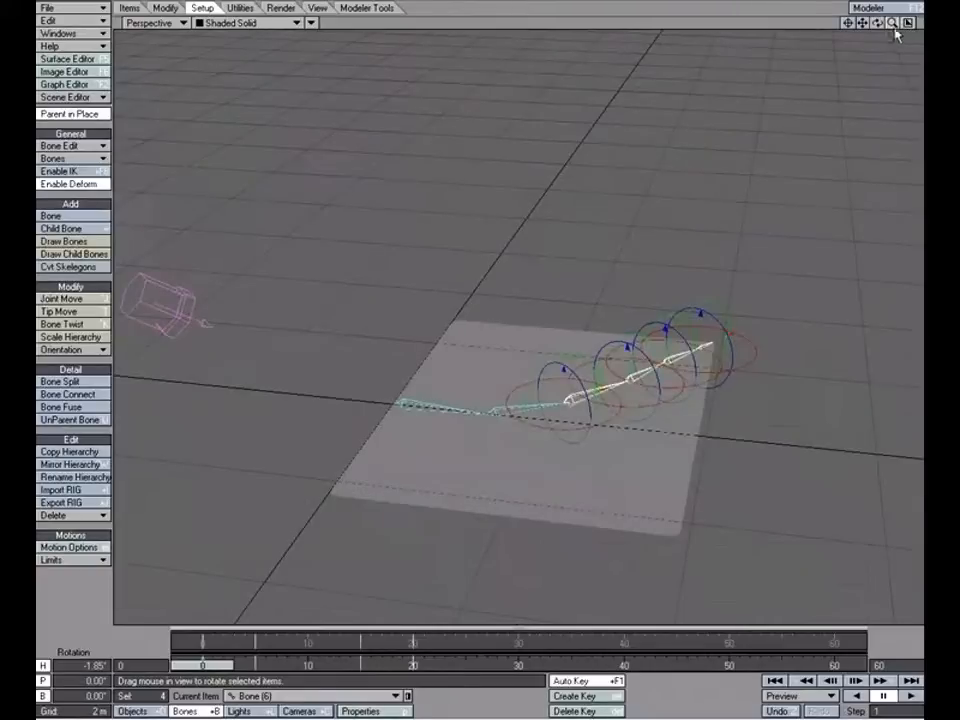
left_click_drag(877, 23, 855, 69)
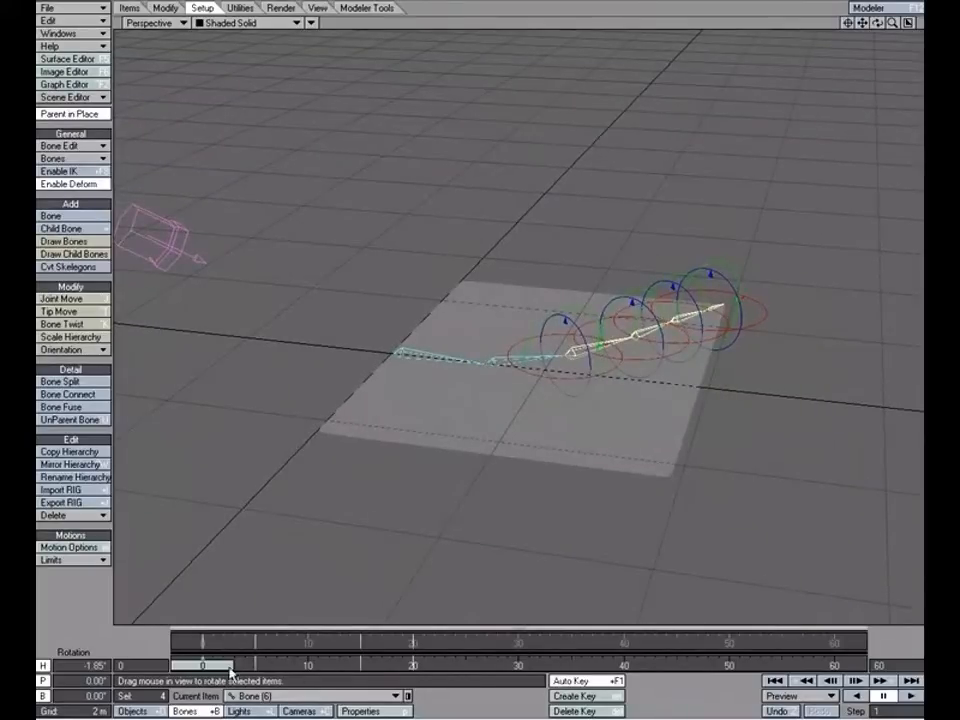
mouse_move(229, 667)
left_mouse_down()
mouse_move(297, 667)
mouse_move(208, 667)
mouse_move(448, 667)
mouse_move(203, 667)
mouse_move(436, 667)
mouse_move(212, 668)
left_mouse_up()
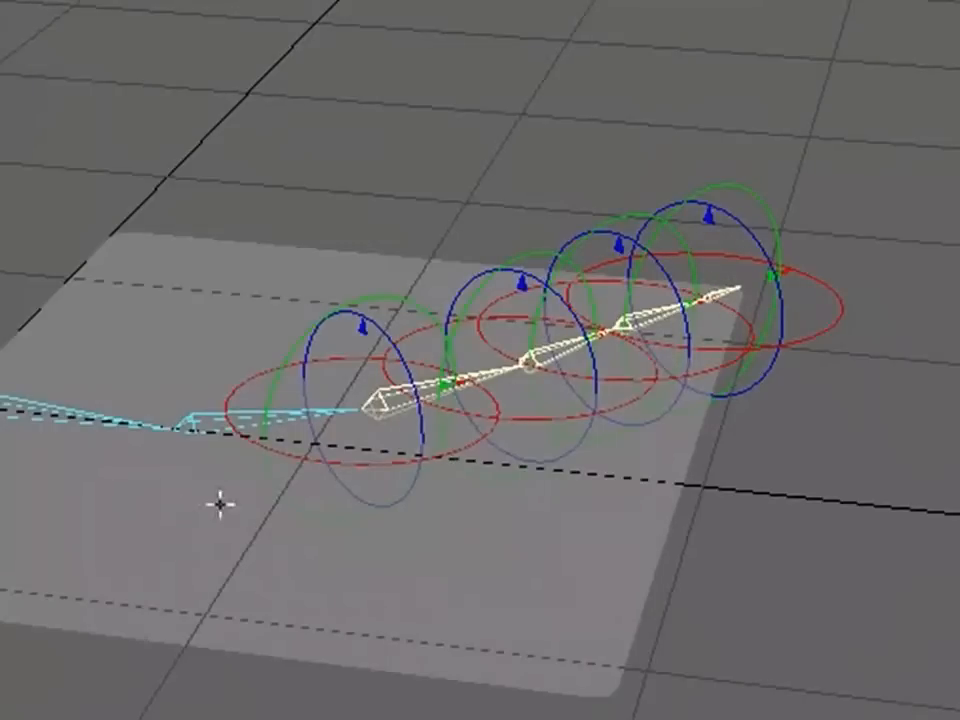
Select only the last bone in the chain, show the dope track, and move its frame 5 key to frame 2
left_click(714, 293)
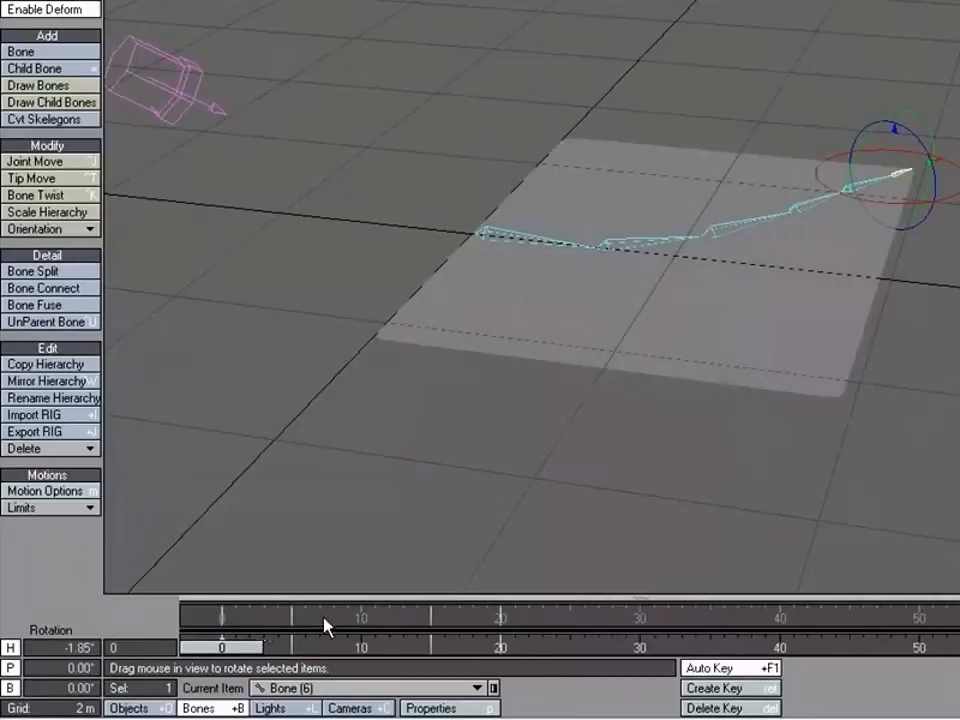
left_click(644, 597)
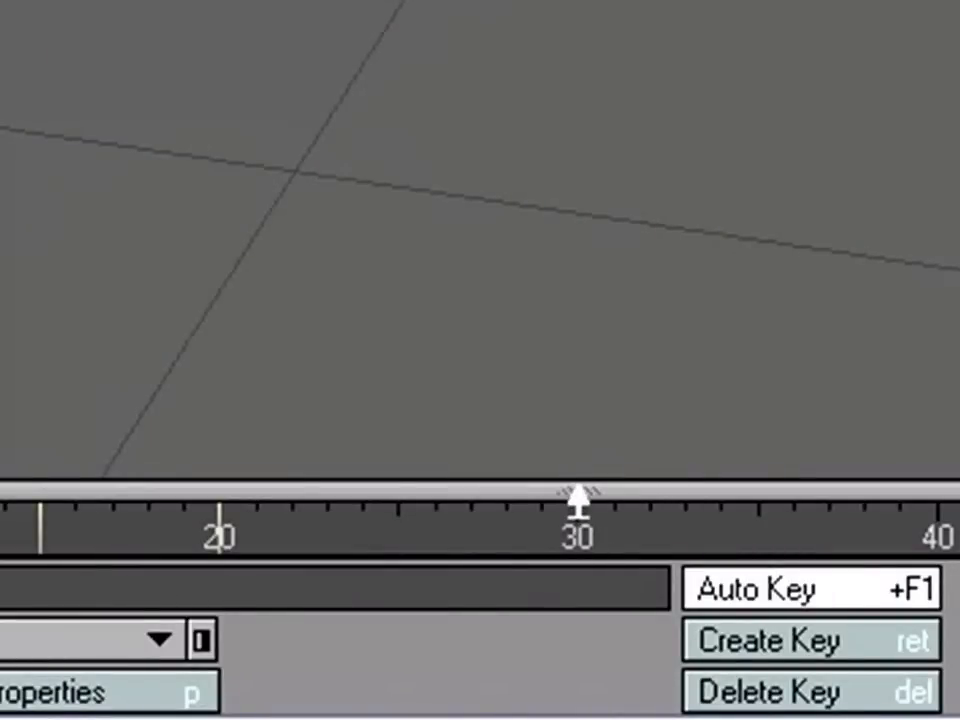
left_click(578, 498)
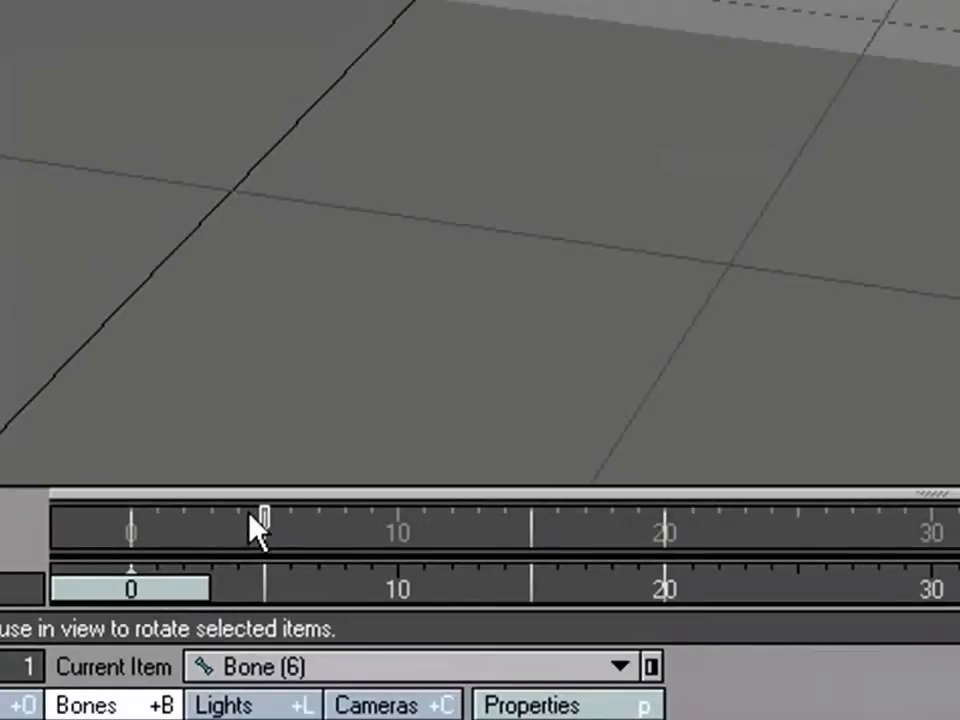
left_click_drag(268, 525, 183, 525)
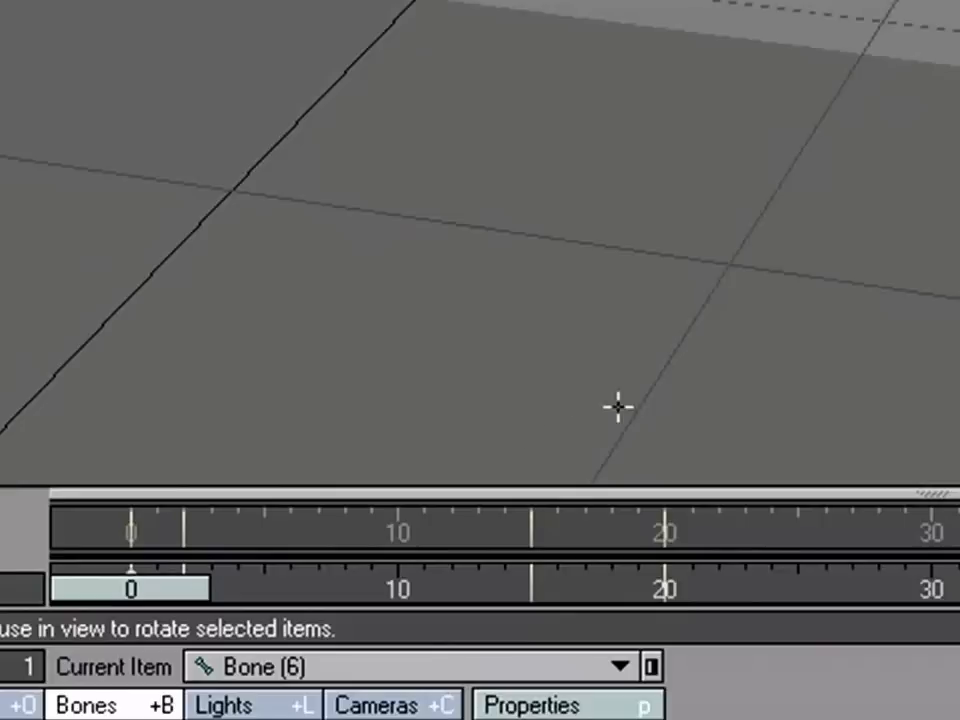
Stagger the next two bones up the chain by moving the frame 5 key of Bone (5) to frame 3 and of Bone (4) to frame 4
key("Up")
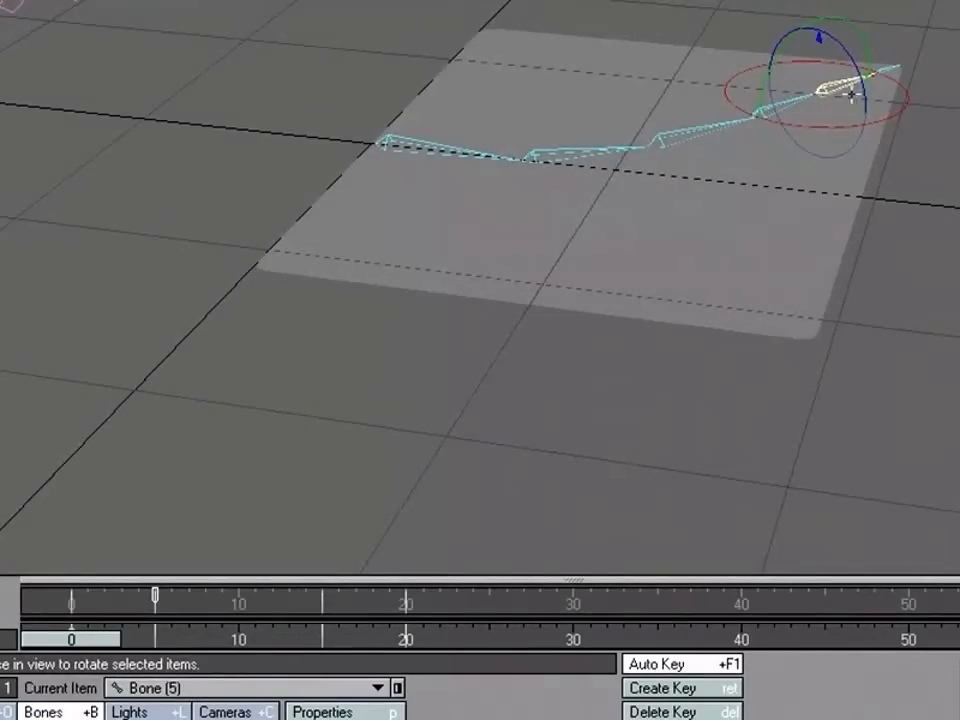
left_click_drag(157, 600, 122, 600)
key("Up")
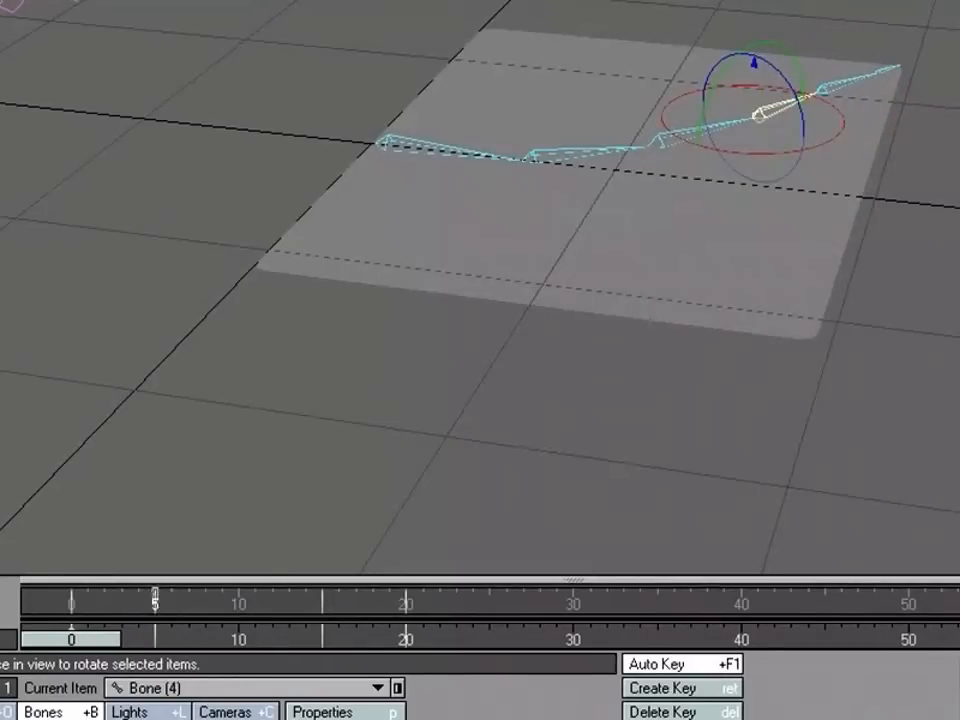
left_click_drag(155, 600, 138, 600)
Select Bone (3) and go through the animation up to frame 4 to examine how the staggered bones curl the page
key("Up")
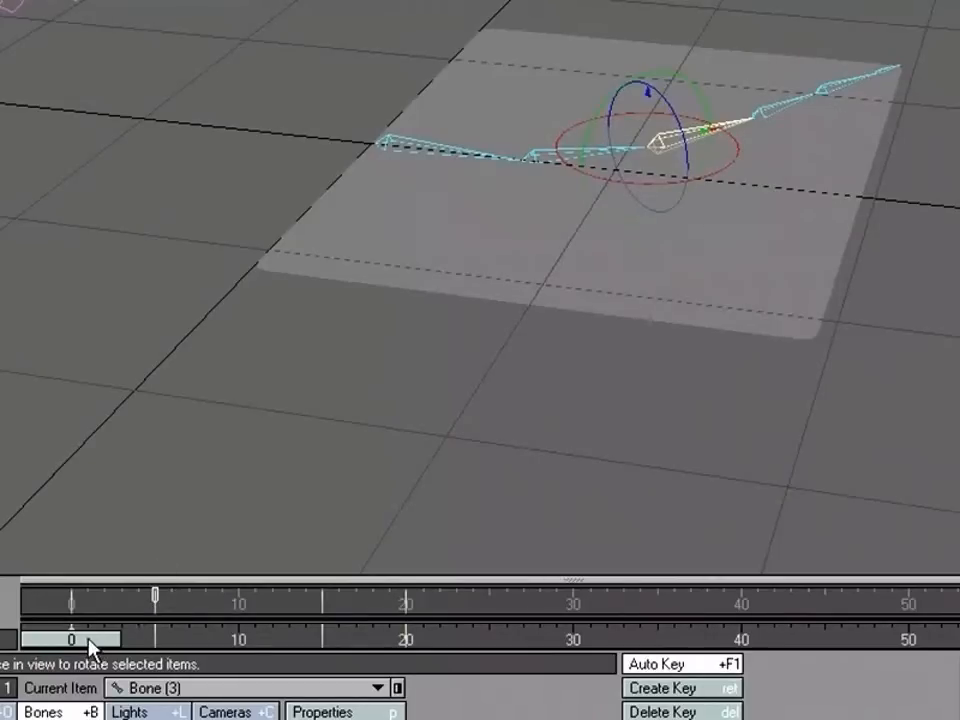
key("Right")
key("Left")
key("Right")
key("Right")
key("Right")
key("Right")
key("Right")
key("Right")
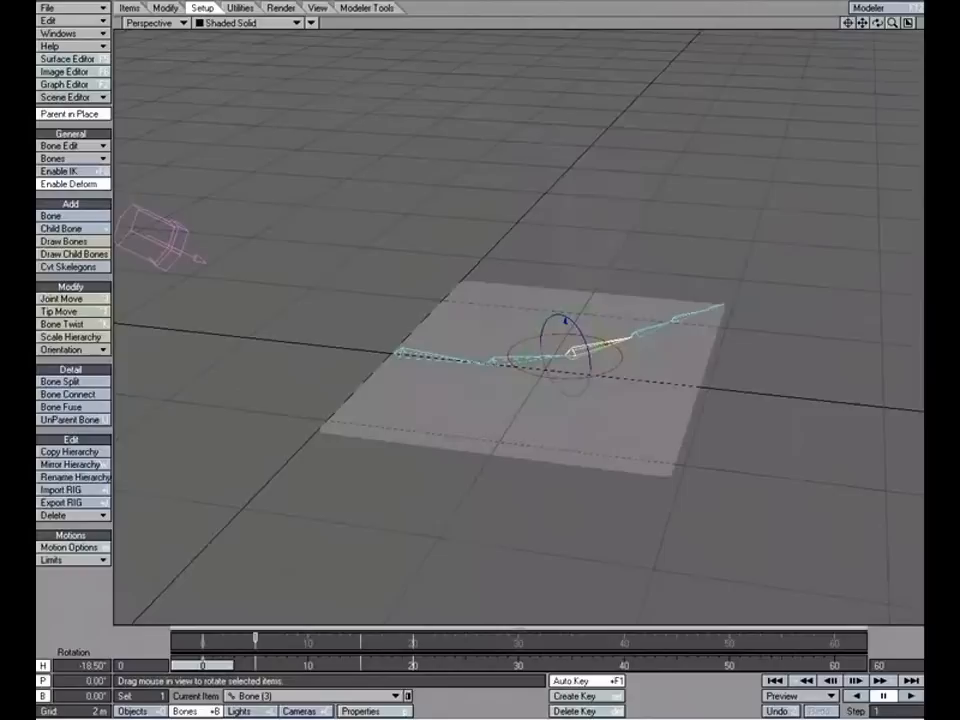
mouse_move(202, 665)
left_mouse_down()
mouse_move(255, 665)
mouse_move(202, 665)
mouse_move(244, 665)
mouse_move(202, 665)
mouse_move(223, 665)
mouse_move(202, 665)
mouse_move(212, 665)
left_mouse_up()
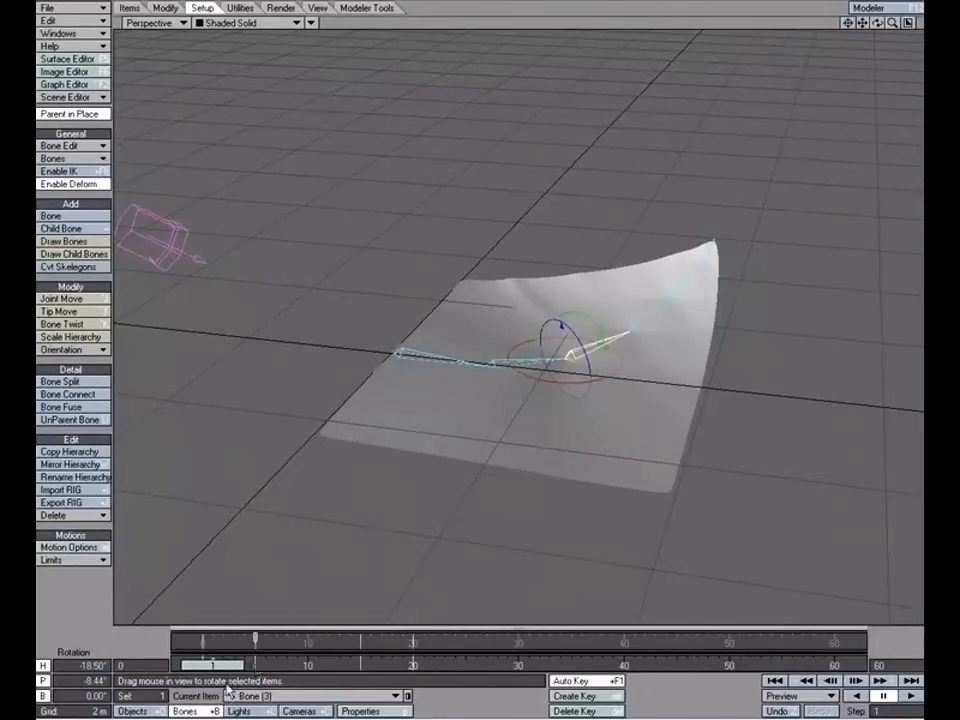
left_click_drag(218, 666, 244, 665)
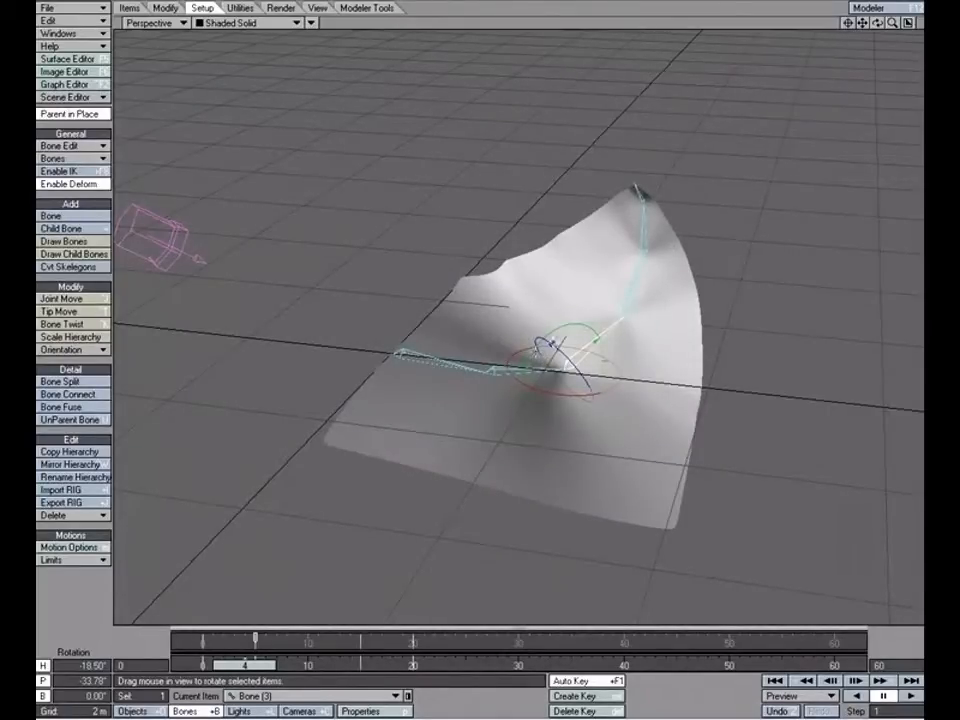
Set the Page_Turn object's subdivision order to Last in its geometry properties
left_click(140, 711)
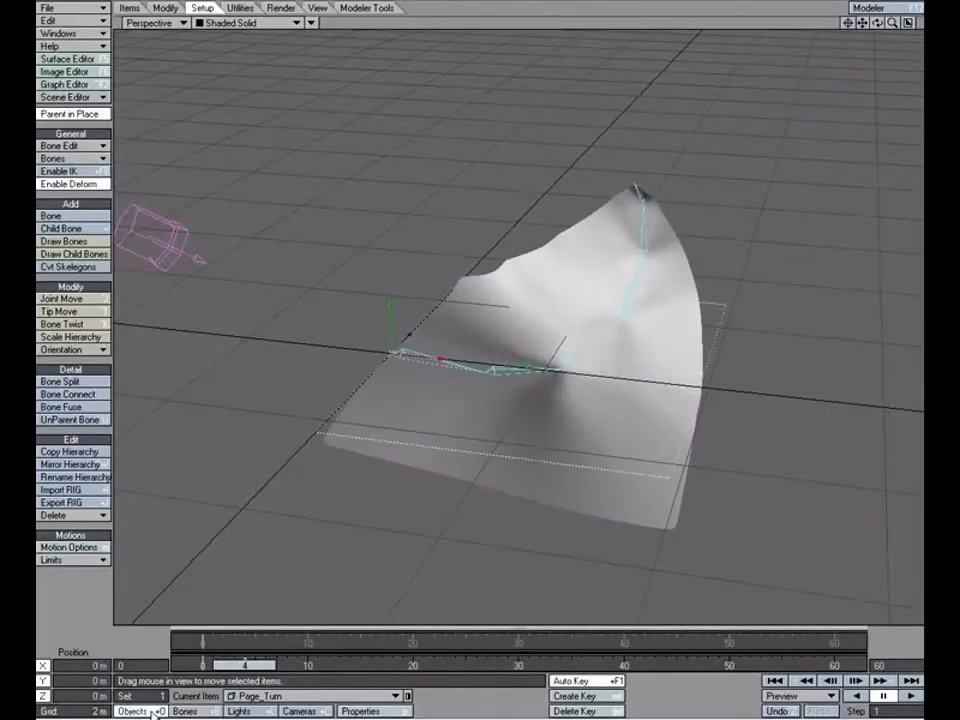
left_click(360, 711)
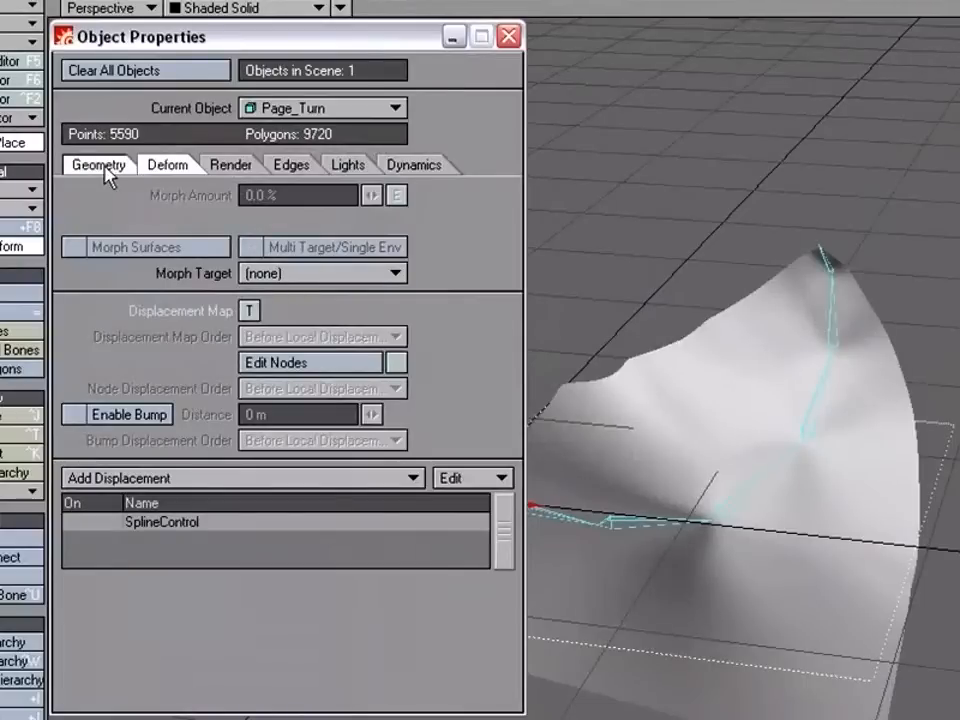
left_click(152, 133)
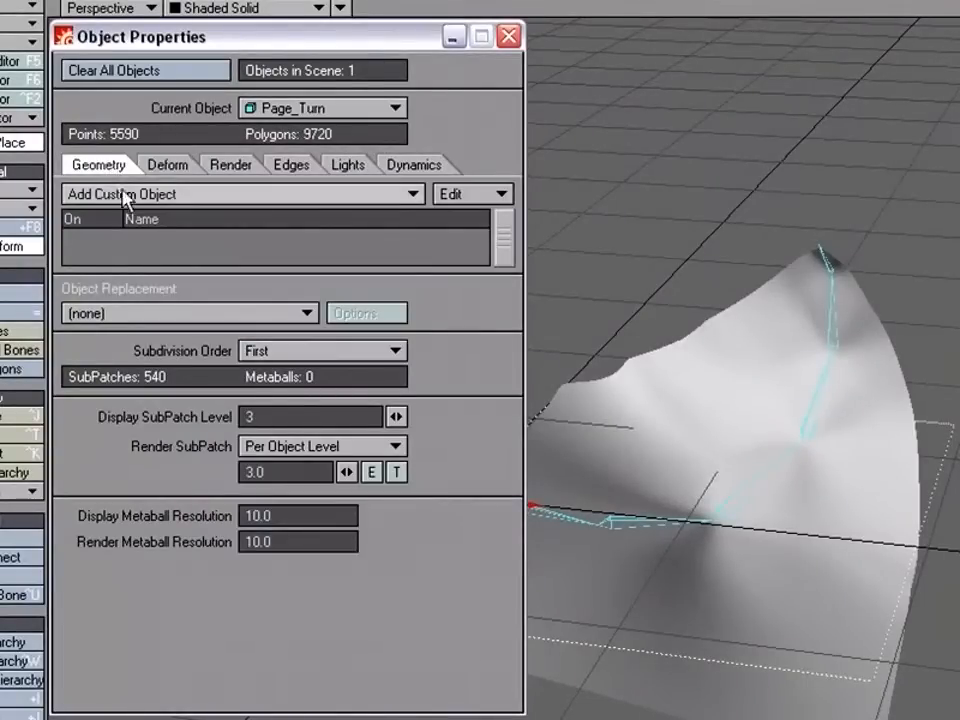
left_click(296, 360)
left_click(289, 449)
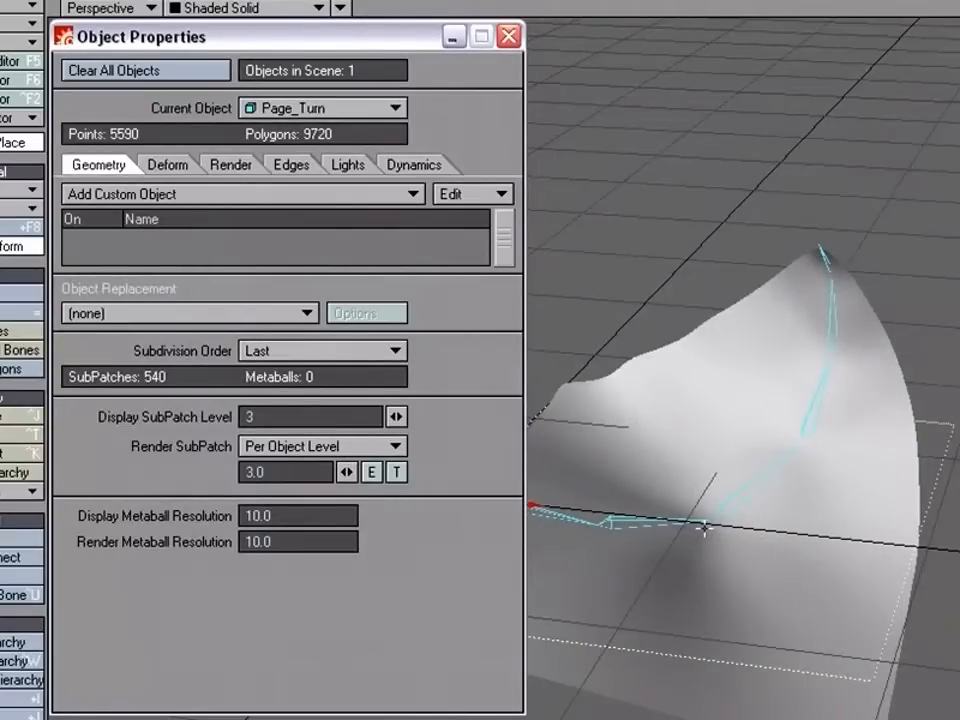
Review the available subdivision order options, keep Last, and close the object properties
left_click(290, 358)
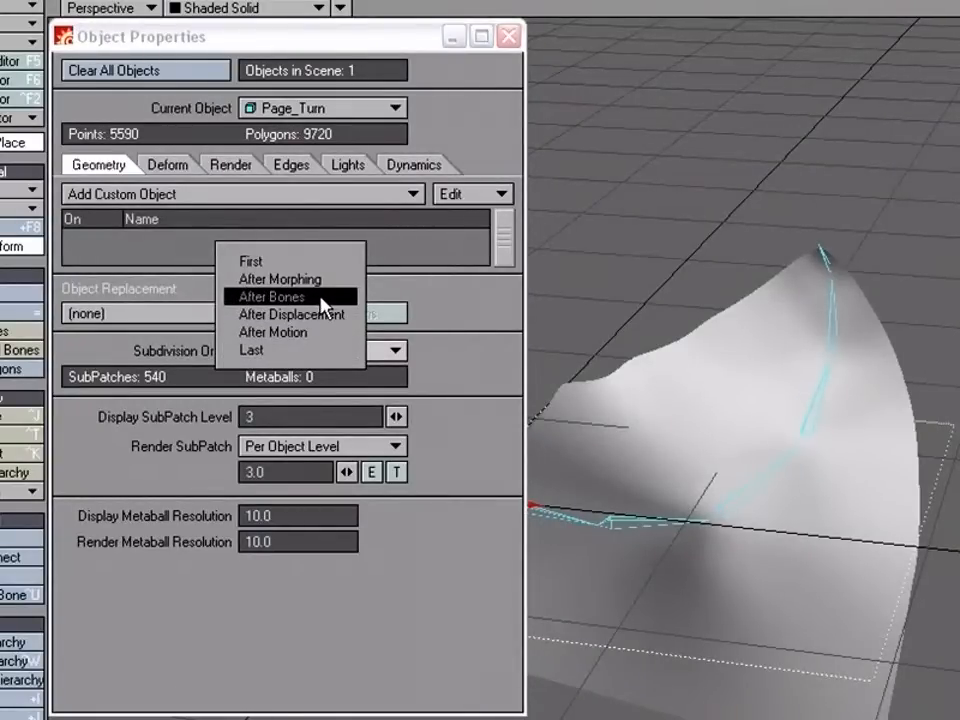
left_click(317, 352)
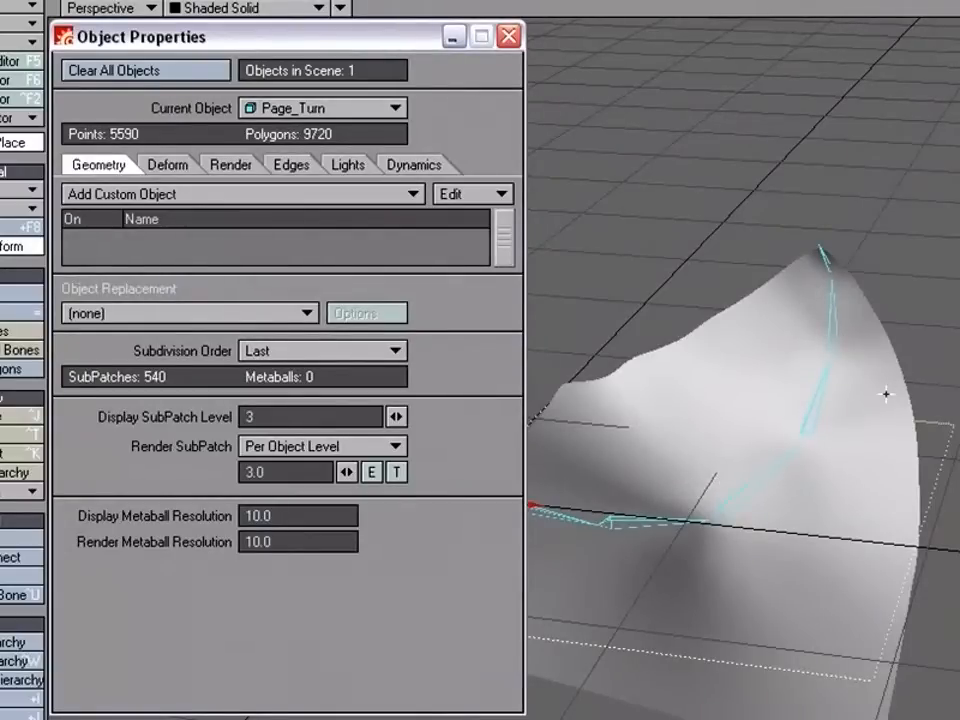
left_click(323, 359)
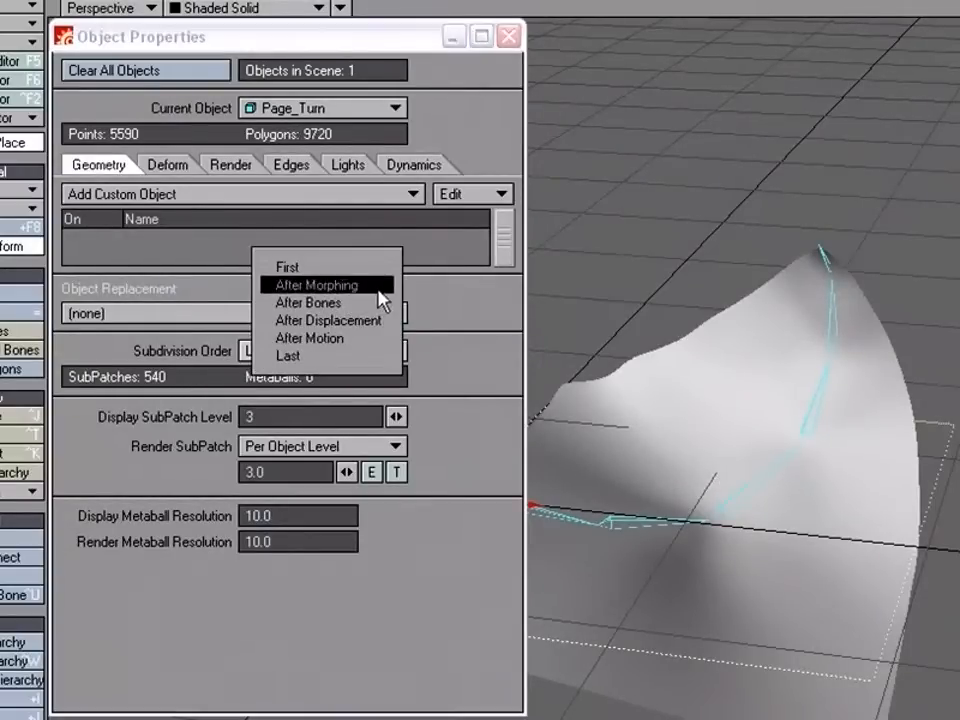
left_click(364, 357)
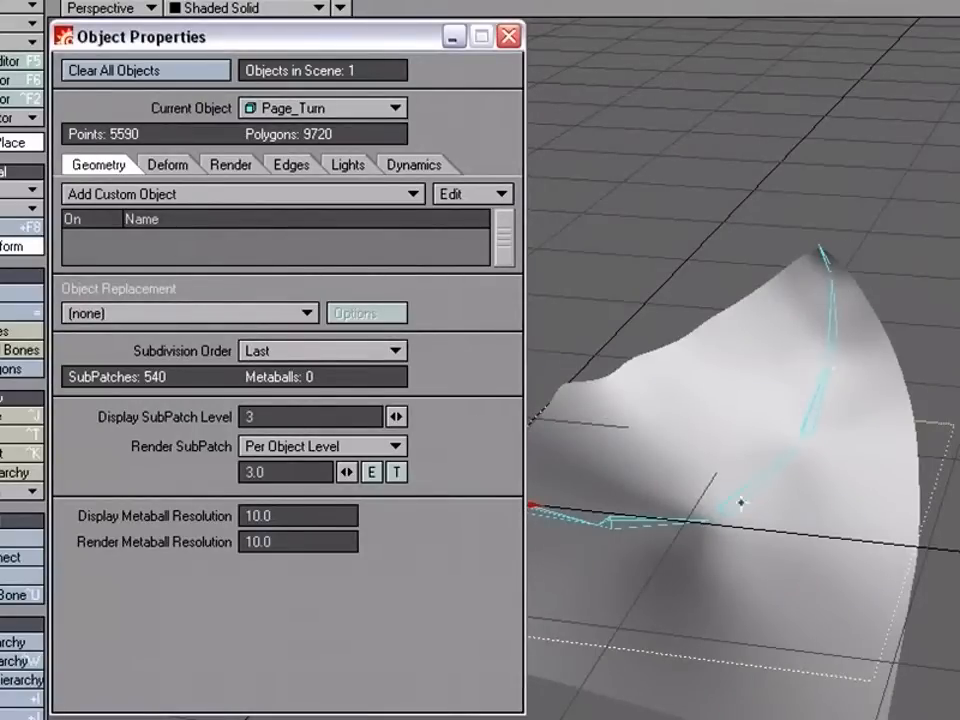
left_click(508, 36)
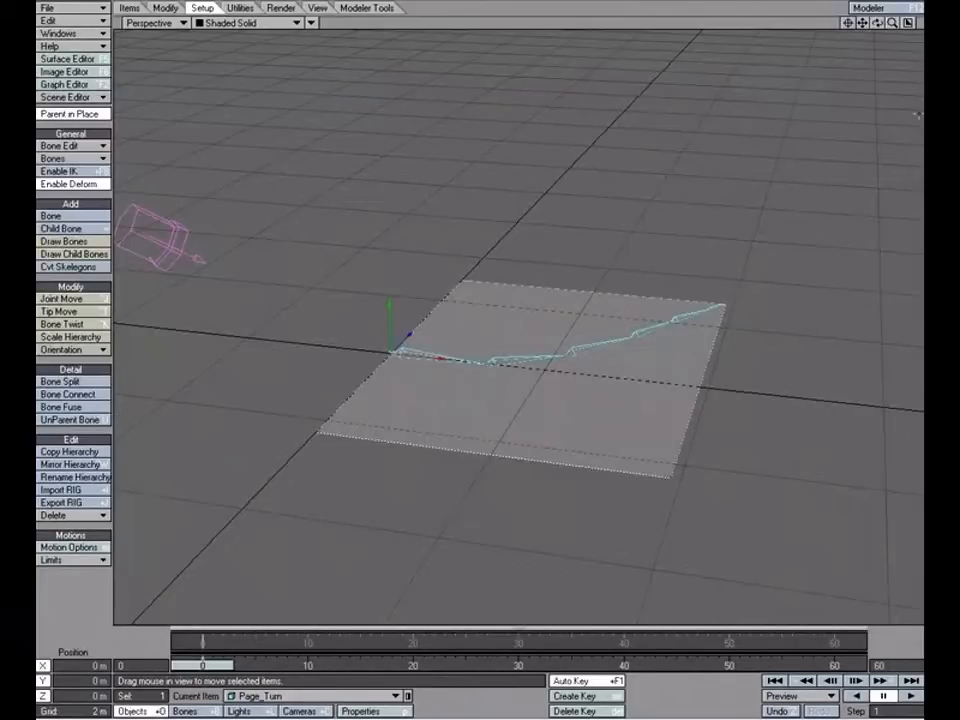
Select Bone (4) and pitch it to about -163.4° at frame 0 so the page corner folds over
left_click_drag(892, 22, 858, 89)
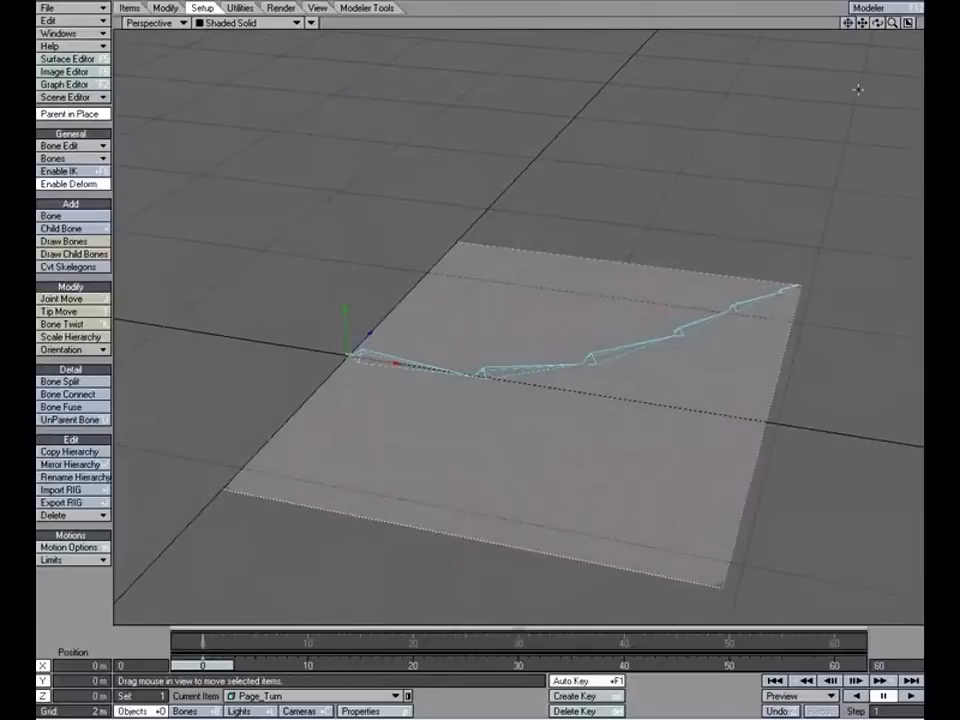
left_click(680, 333)
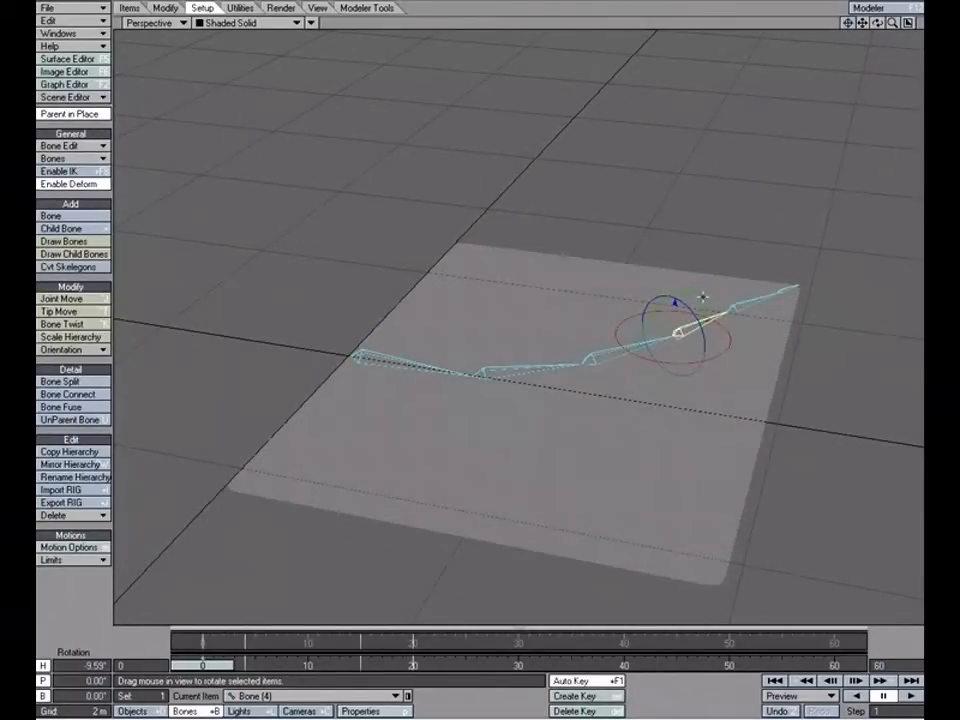
left_click_drag(703, 297, 703, 156)
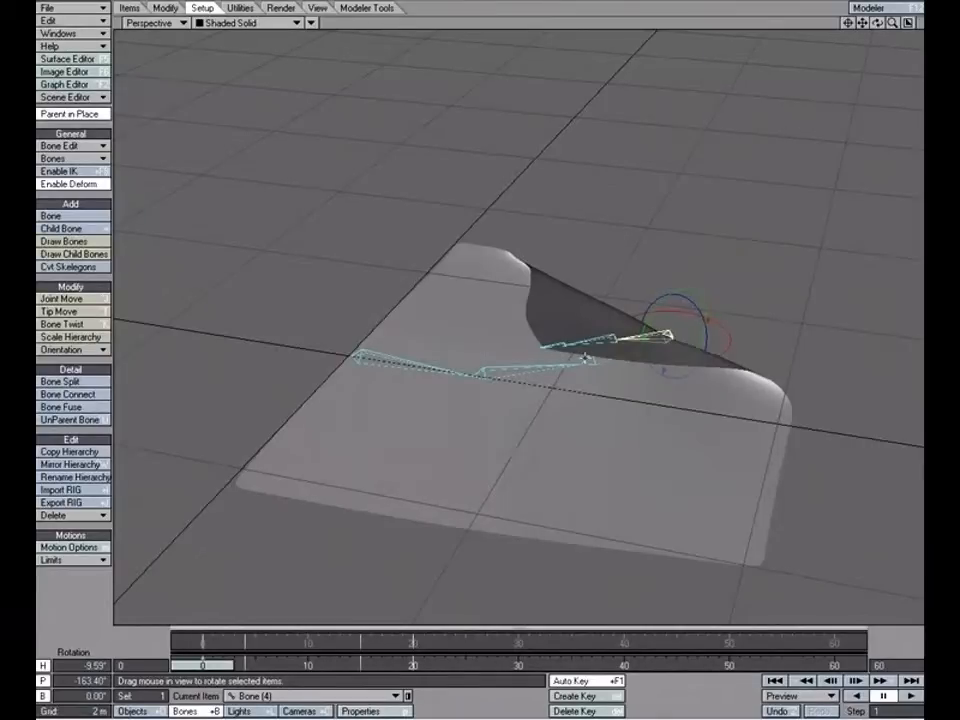
Look through the camera, select it, and raise it above the ground plane
left_click(155, 22)
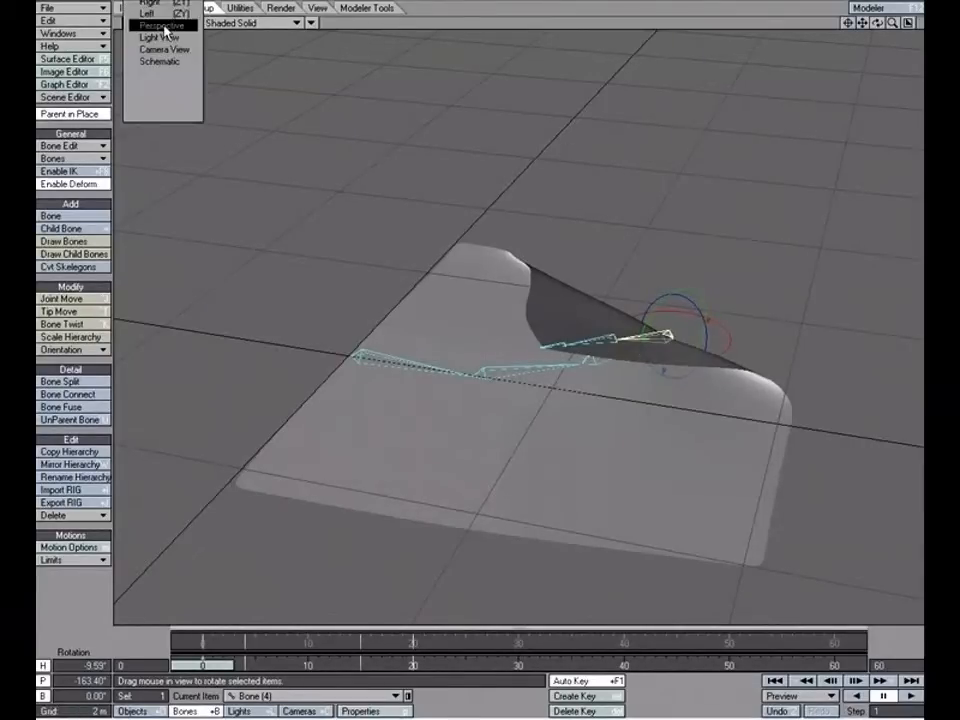
left_click(164, 48)
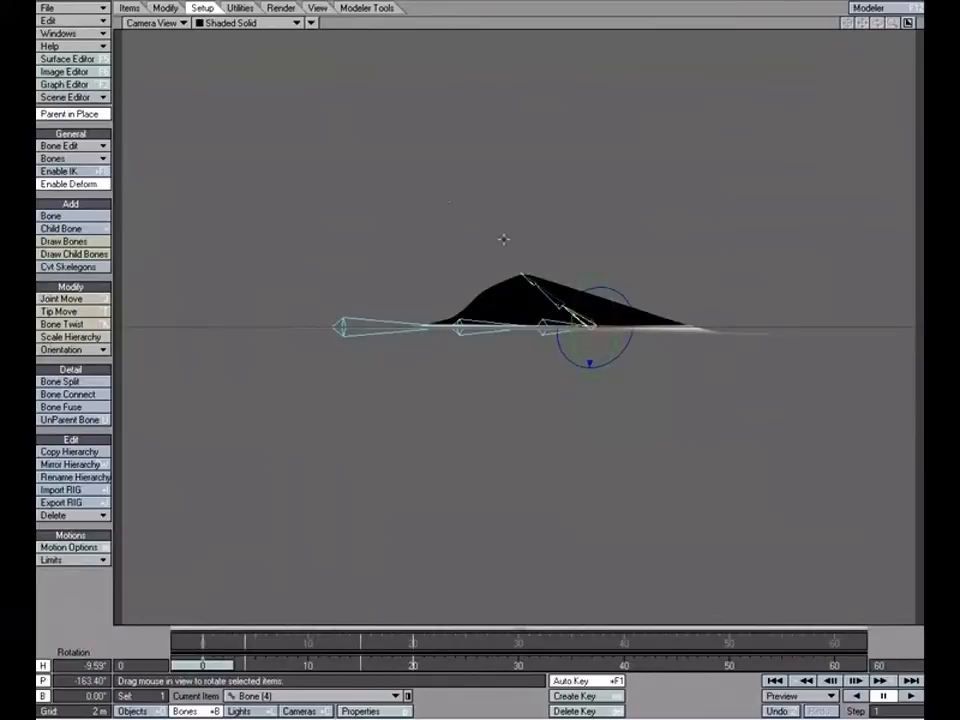
key("shift+c")
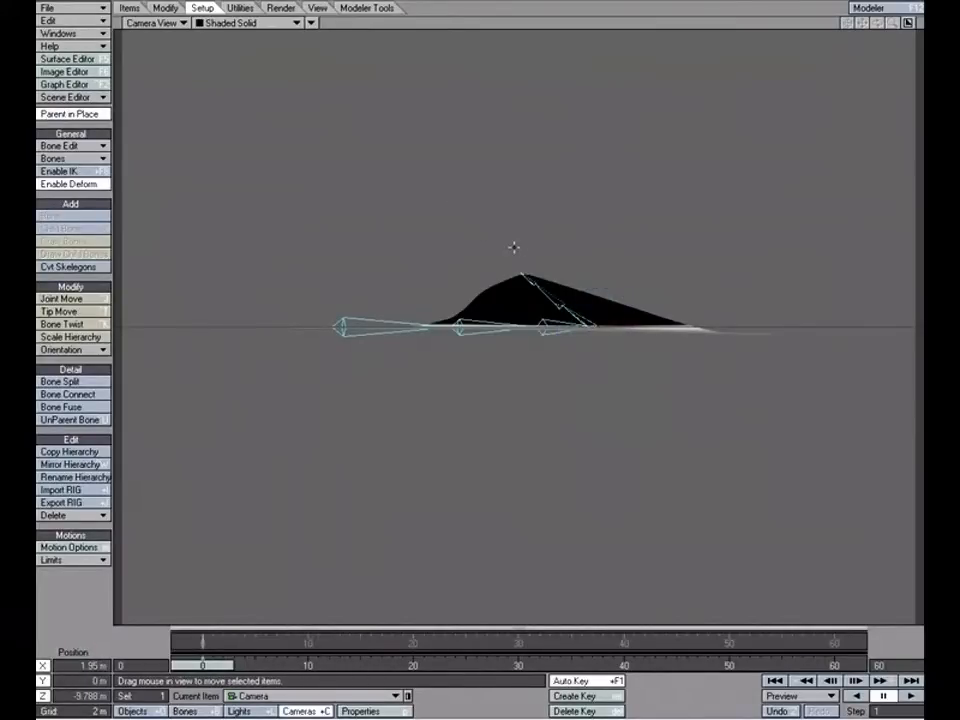
right_click_drag(583, 474, 508, 347)
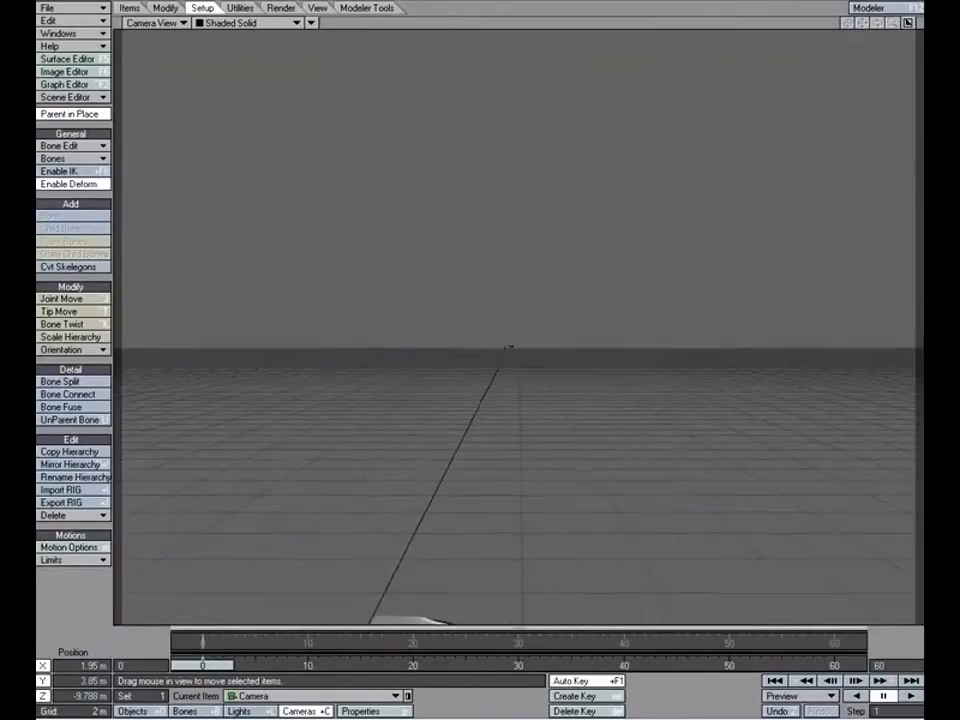
left_click_drag(586, 456, 572, 295)
left_click_drag(568, 600, 486, 492)
Rotate the camera down towards the folded page and move it to about X 4.87 m, Y 5.83 m, Z -4.60 m to frame it
key("y")
left_click_drag(590, 328, 610, 425)
key("t")
left_click_drag(517, 337, 519, 343)
right_click_drag(519, 343, 519, 236)
left_click_drag(519, 343, 556, 441)
right_click_drag(556, 441, 556, 417)
mouse_move(556, 417)
left_mouse_down()
mouse_move(539, 422)
mouse_move(540, 437)
mouse_move(554, 435)
left_mouse_up()
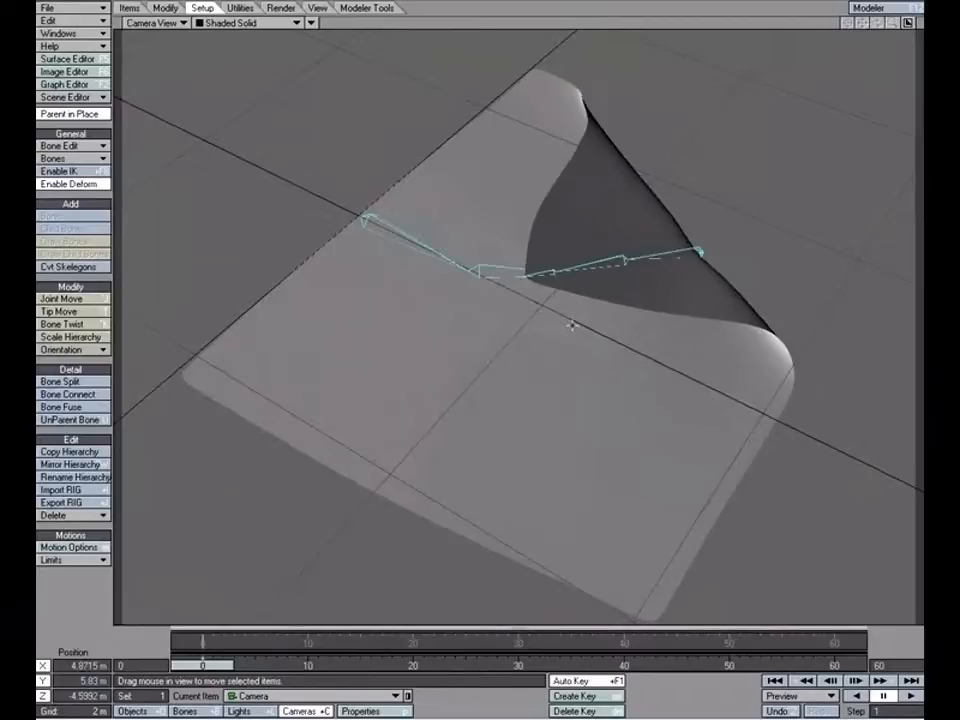
Render frame 0 through the camera, dismiss the render status, and view the rendered page image
key("F9")
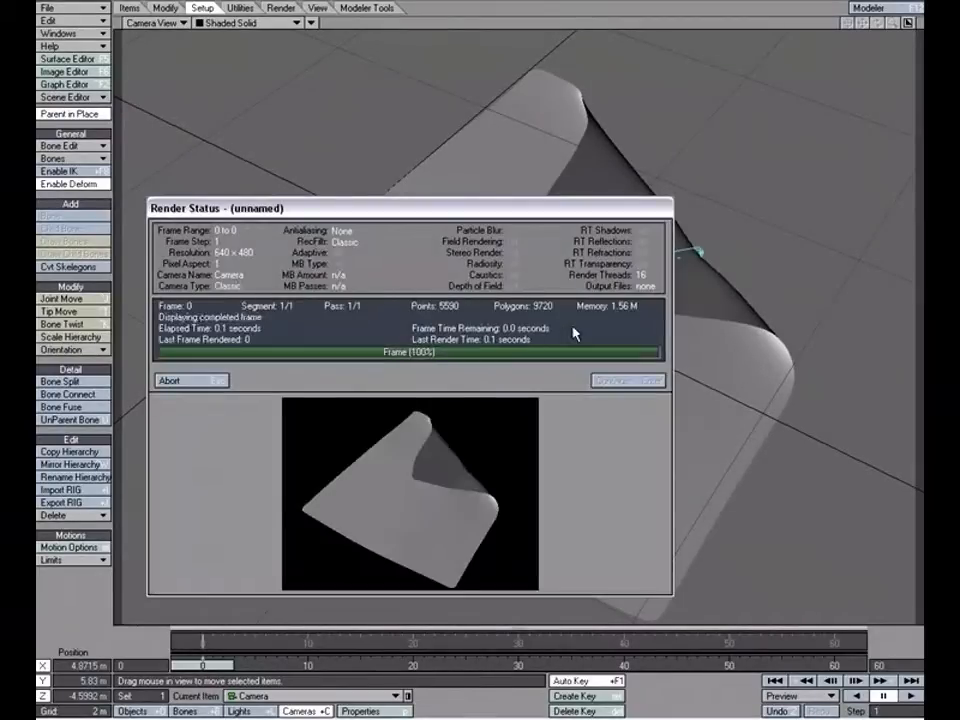
left_click(185, 380)
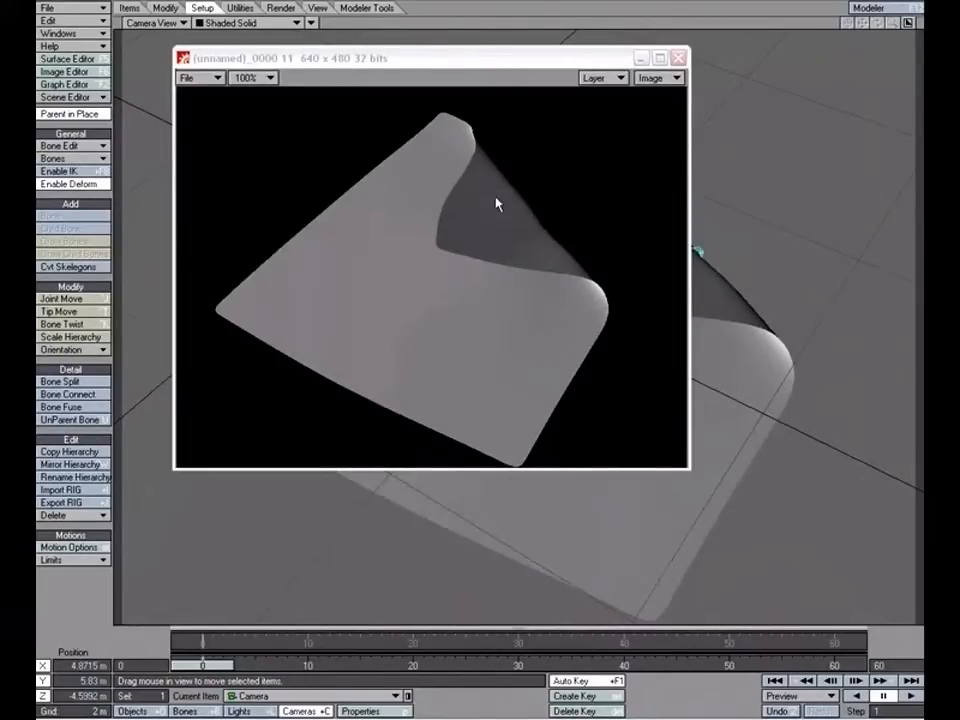
left_click(512, 64)
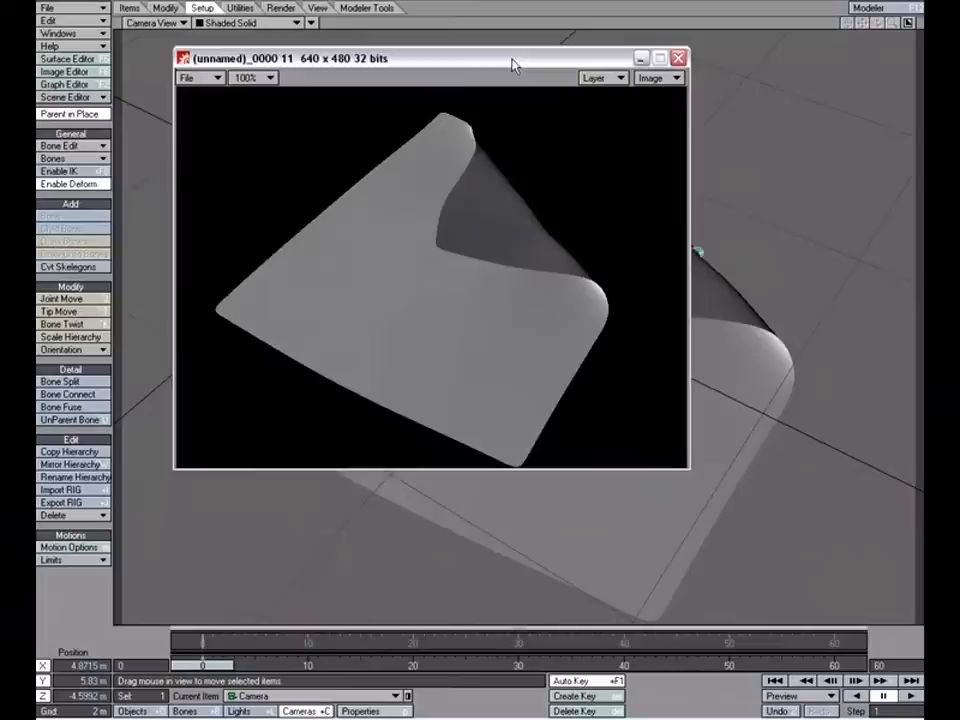
Open the surface settings for Page_Turn's Default surface, enable its nodes, and open the node network beside the render image
left_click_drag(512, 64, 664, 64)
left_click_drag(585, 62, 671, 52)
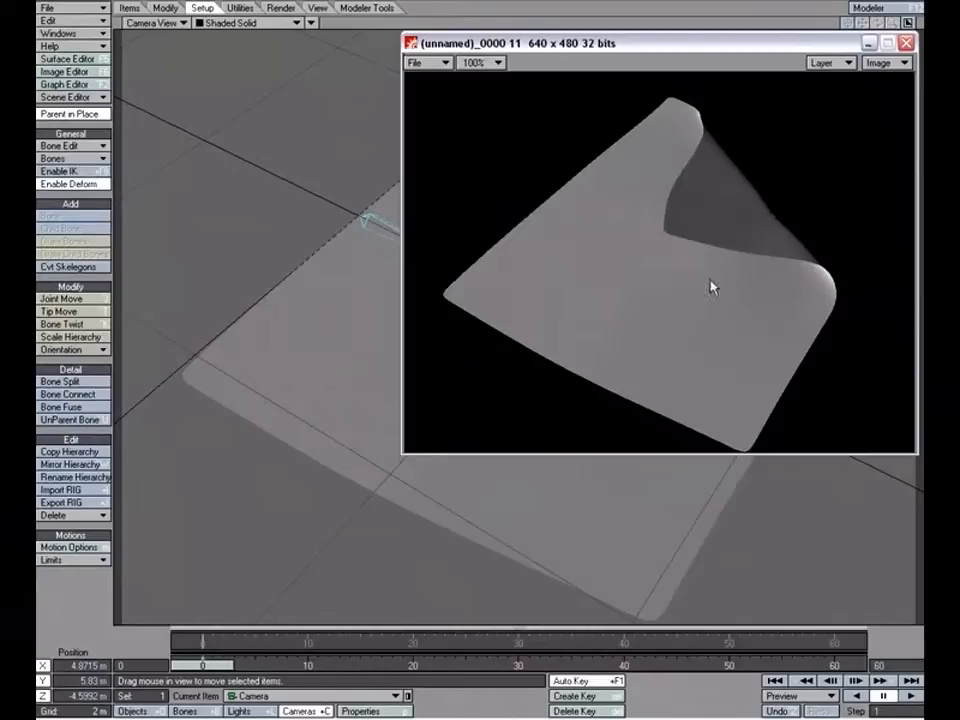
left_click(67, 58)
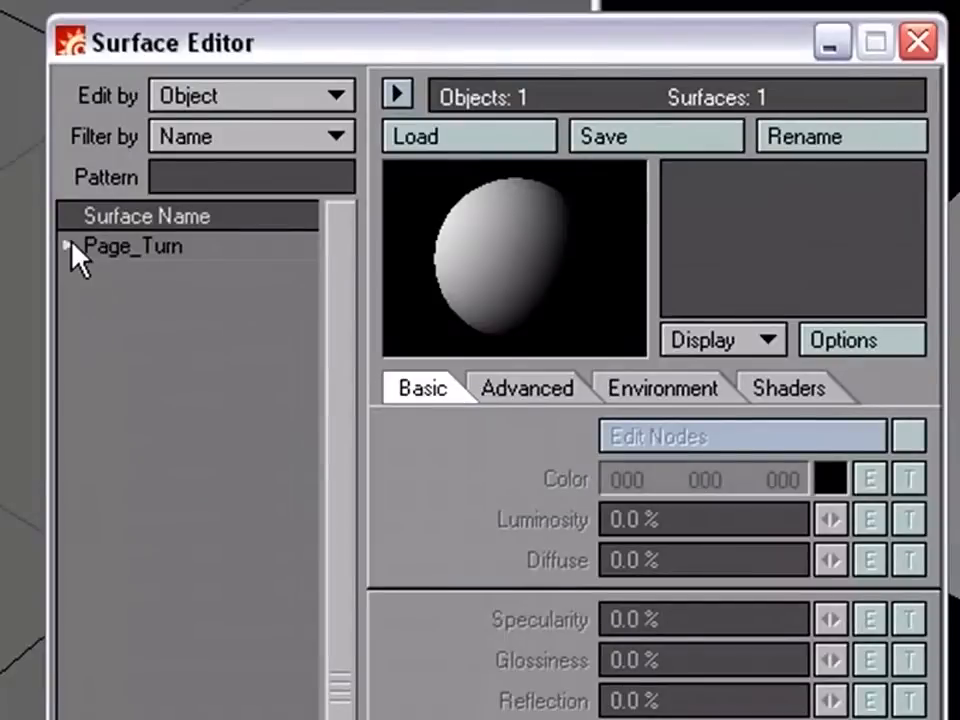
left_click(176, 213)
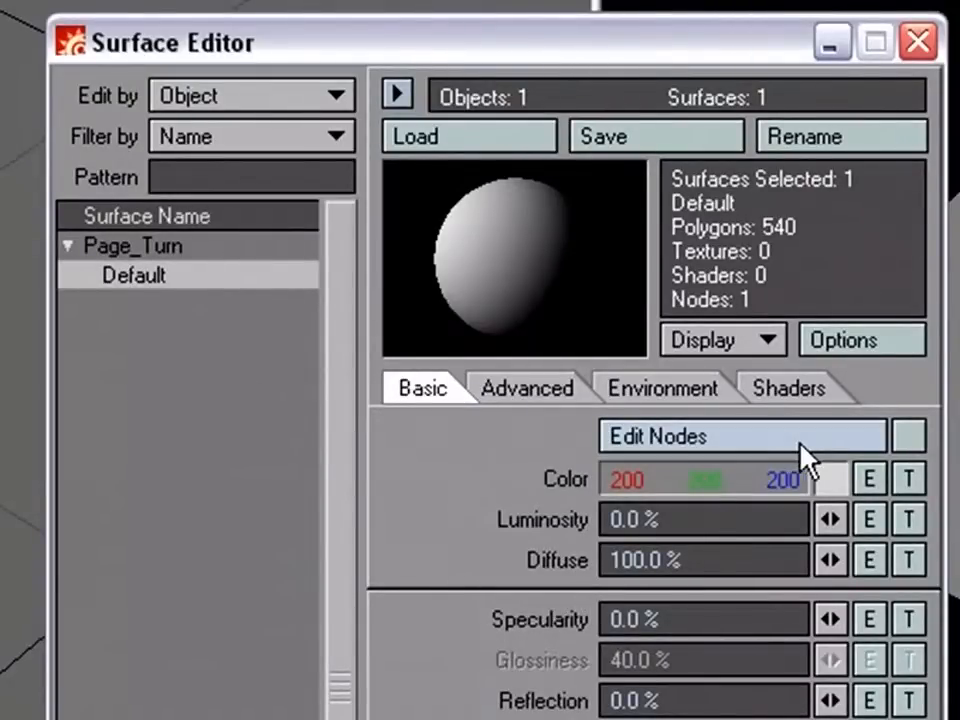
left_click(911, 445)
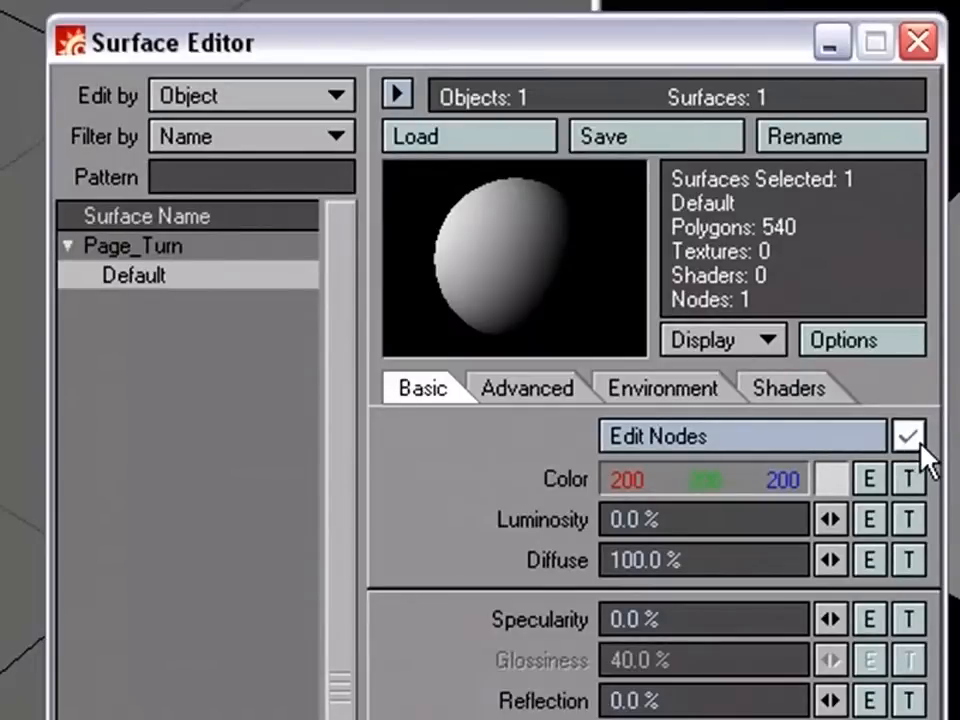
left_click(808, 442)
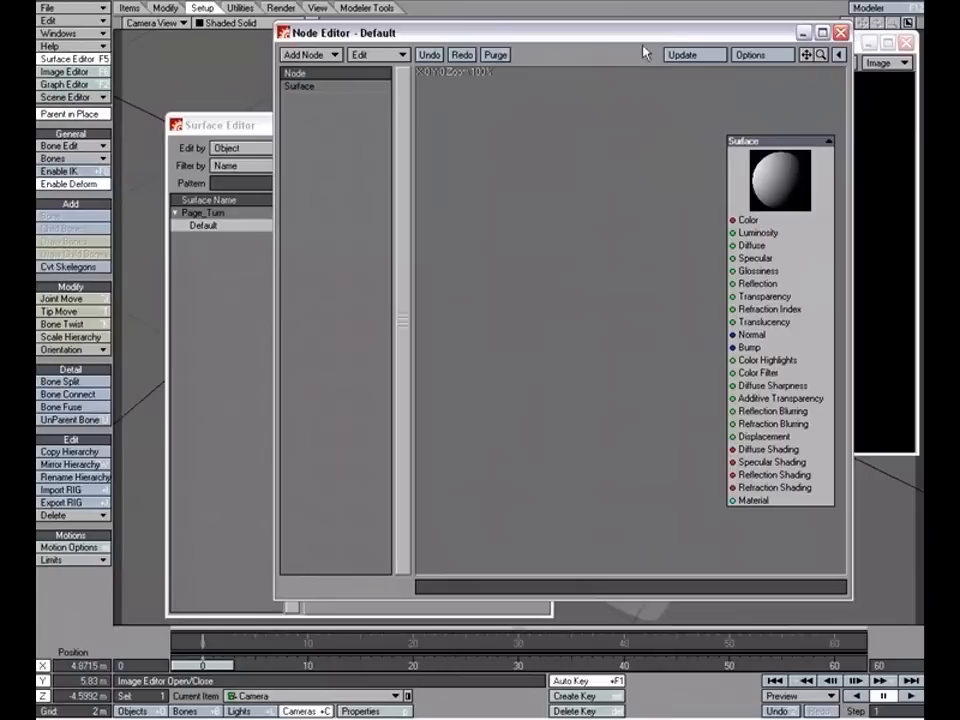
left_click_drag(645, 34, 443, 36)
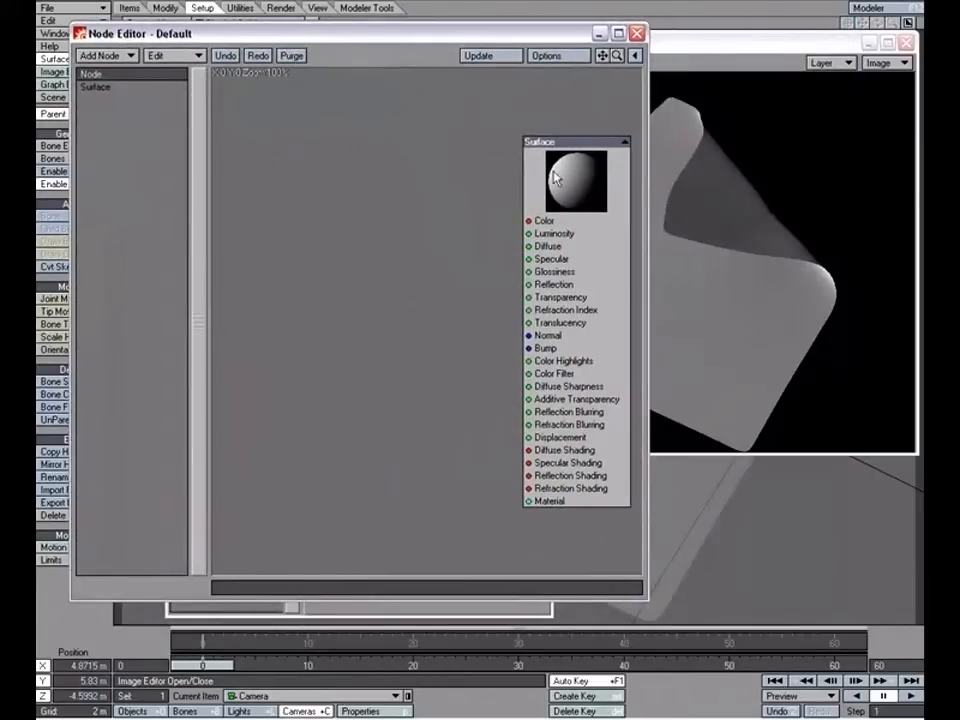
Add a Mixer node and connect its Color output to the Surface node's Color input
left_click_drag(566, 173, 518, 150)
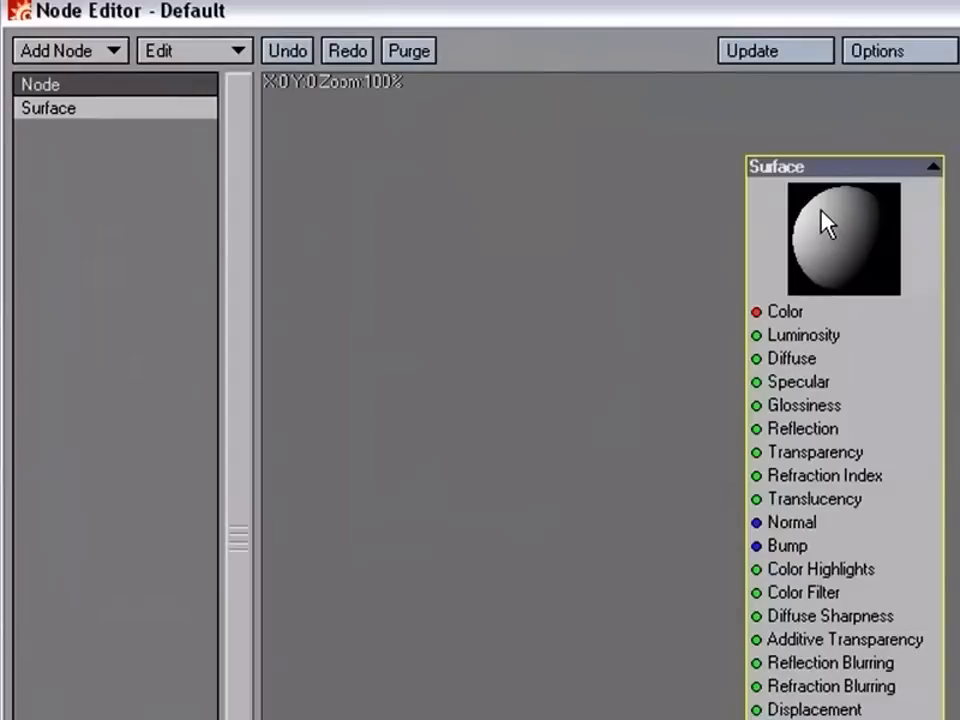
left_click(120, 55)
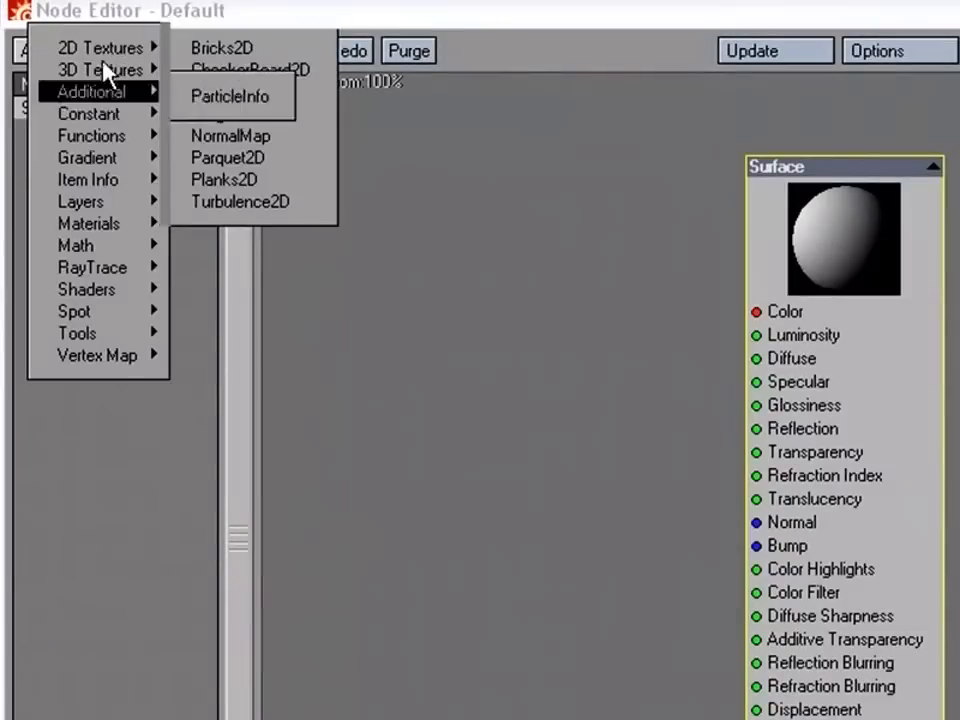
mouse_move(125, 358)
left_click(255, 454)
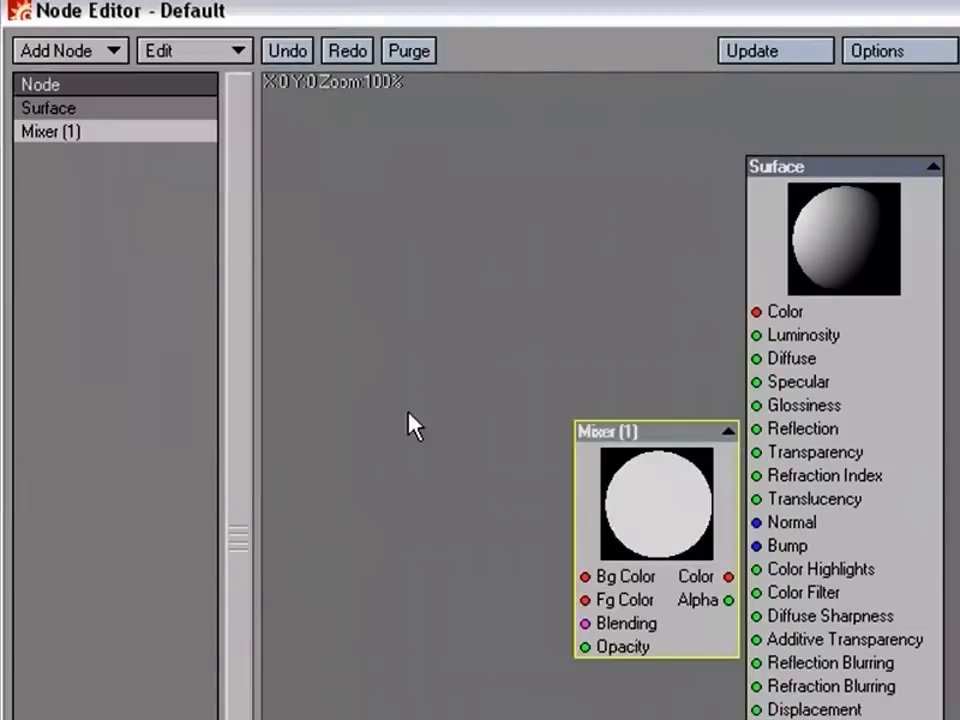
left_click_drag(680, 518, 580, 296)
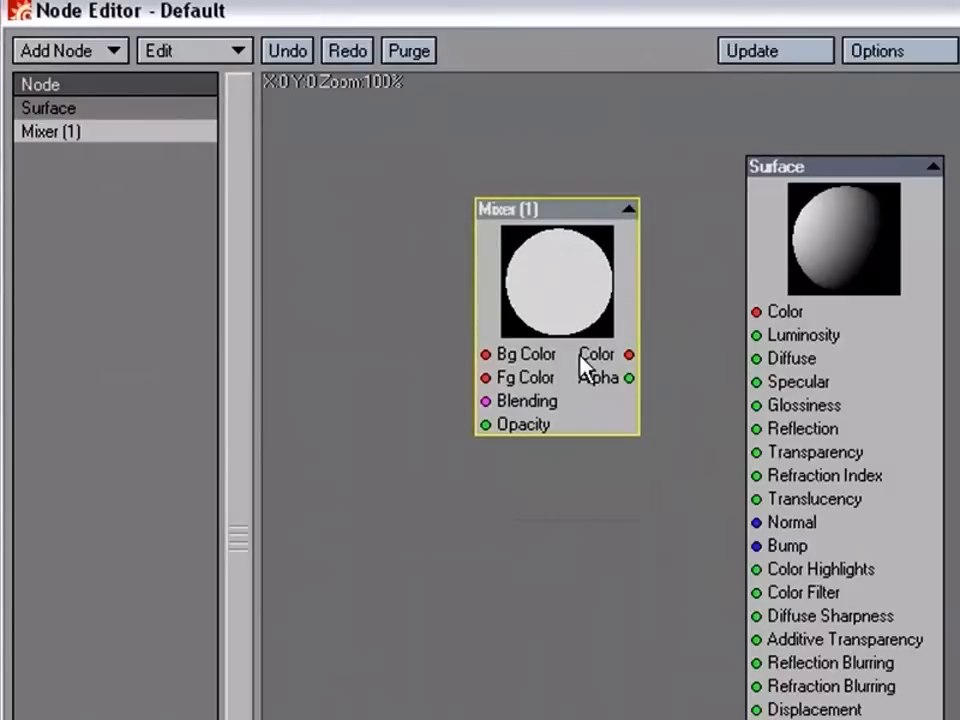
left_click_drag(629, 354, 590, 284)
Set the Mixer's background color to red and its foreground color to bright blue
double_click(565, 292)
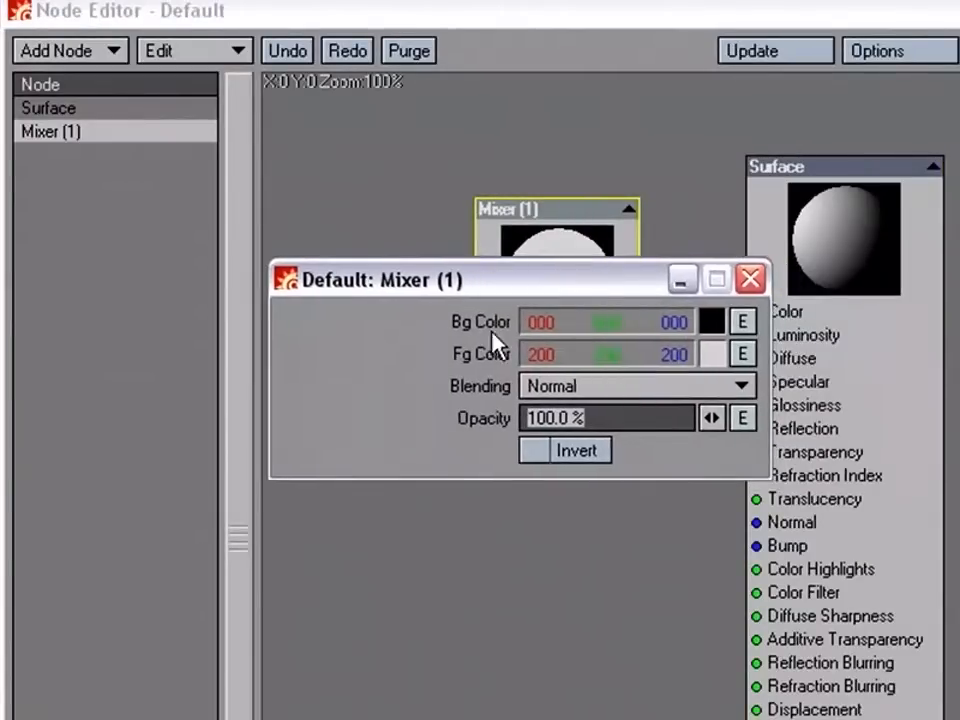
left_click(712, 322)
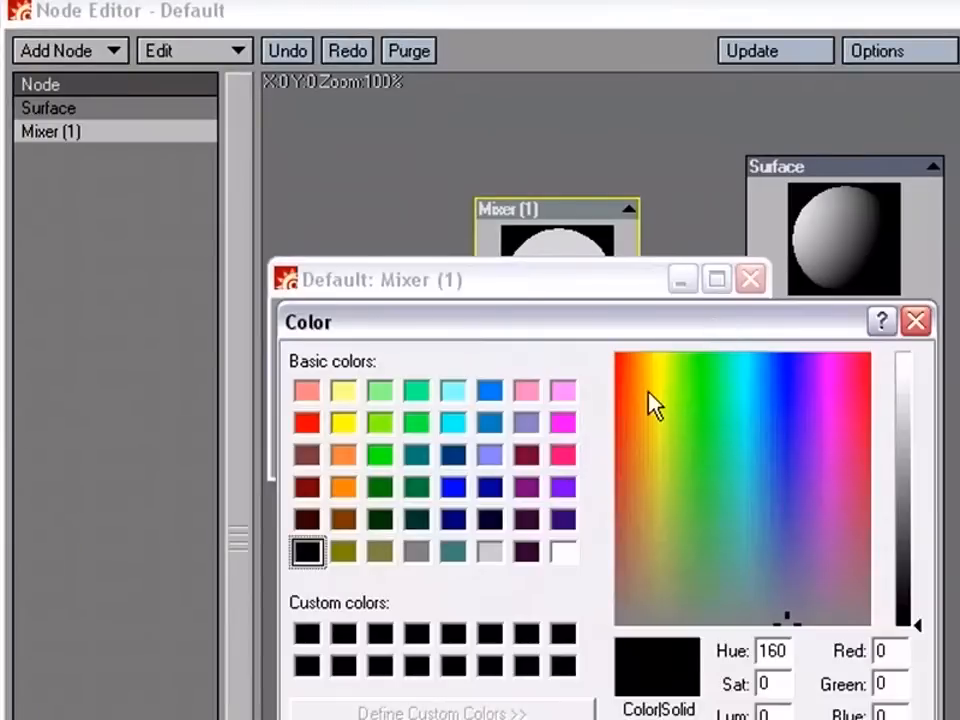
left_click(306, 422)
key("Return")
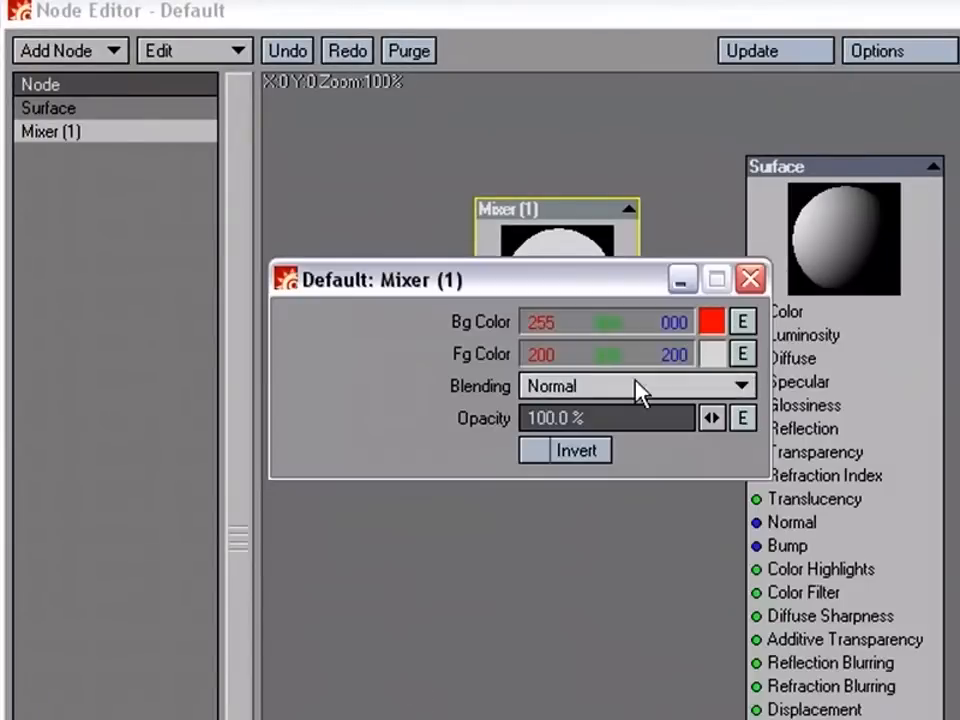
left_click(711, 354)
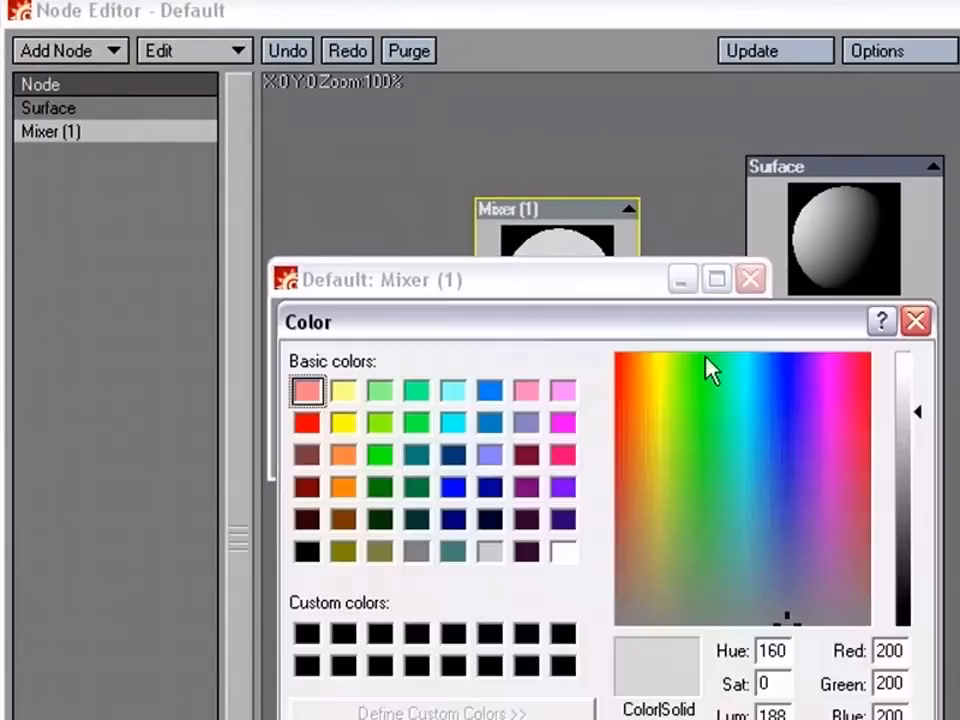
left_click(495, 391)
key("Return")
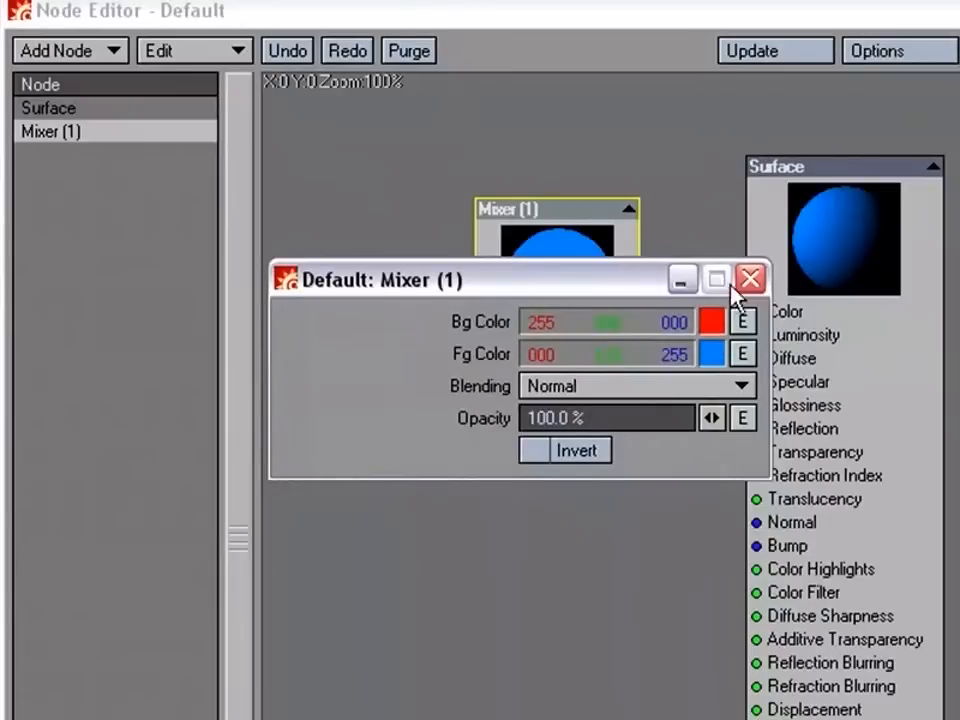
left_click(749, 279)
left_click_drag(634, 289, 626, 253)
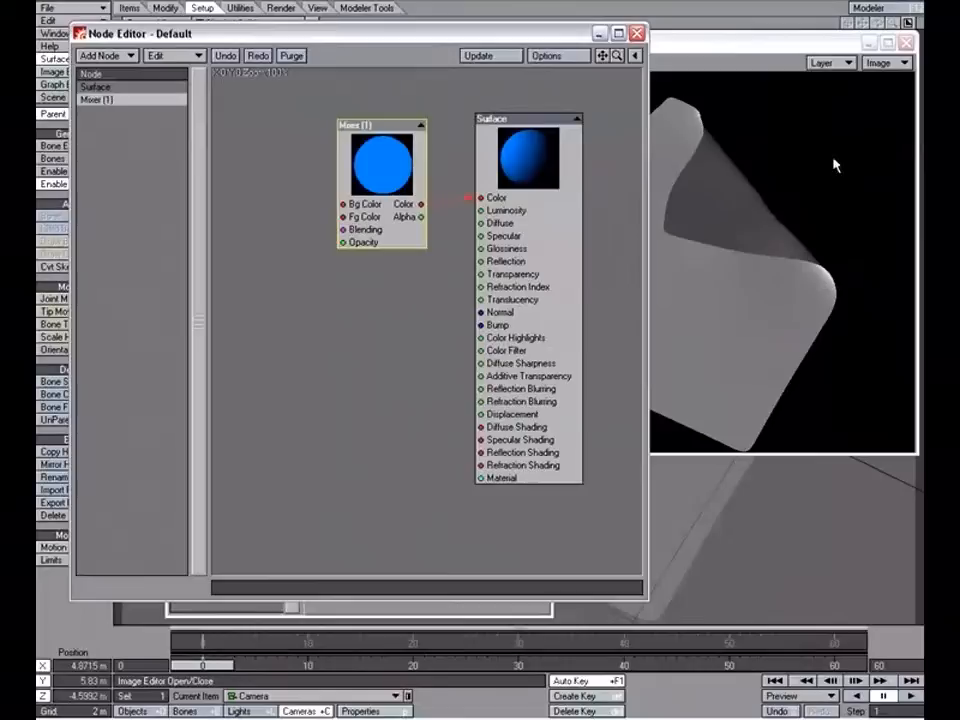
Render frame 0 to check the Mixer color on the folded page, and dismiss the render status
left_click(830, 161)
key("F9")
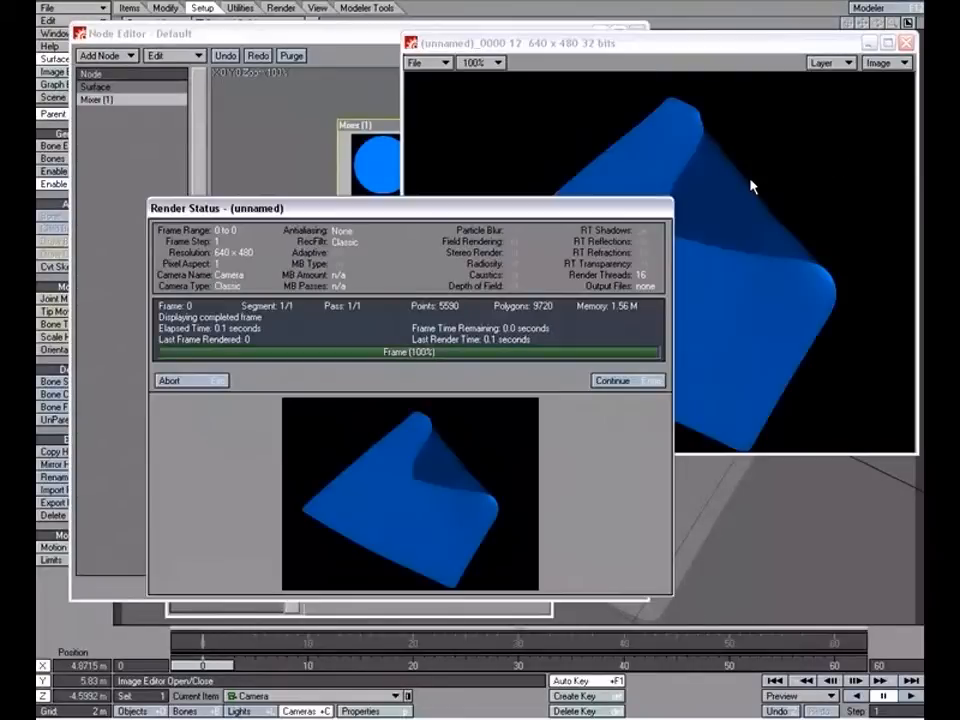
left_click(231, 376)
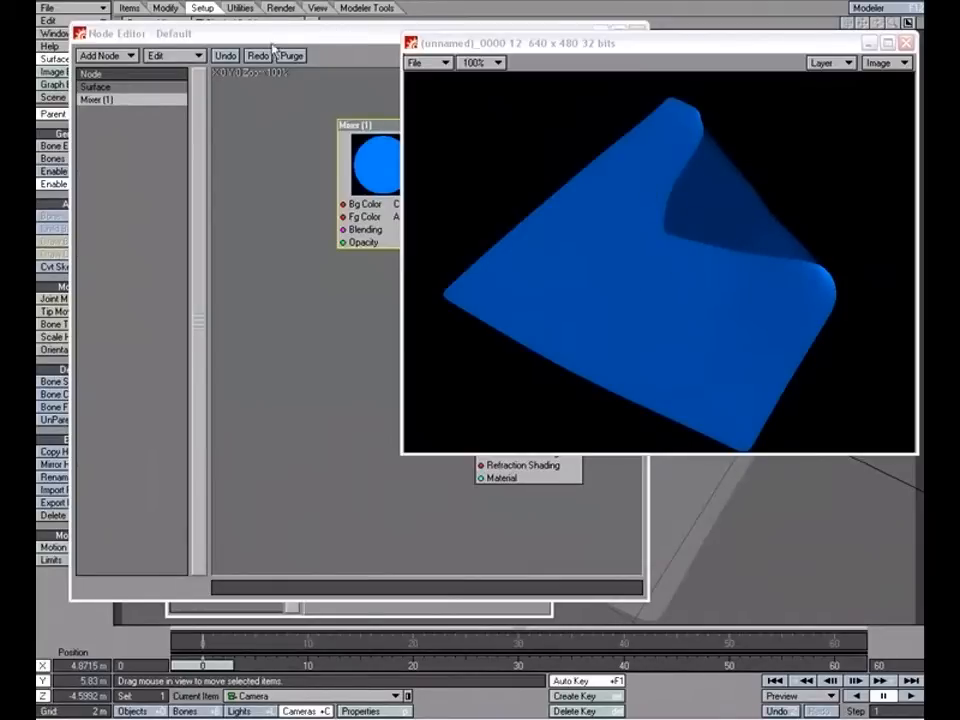
Add a Spot Info node and connect its Polygon Side output to the Mixer's Opacity input
left_click(257, 31)
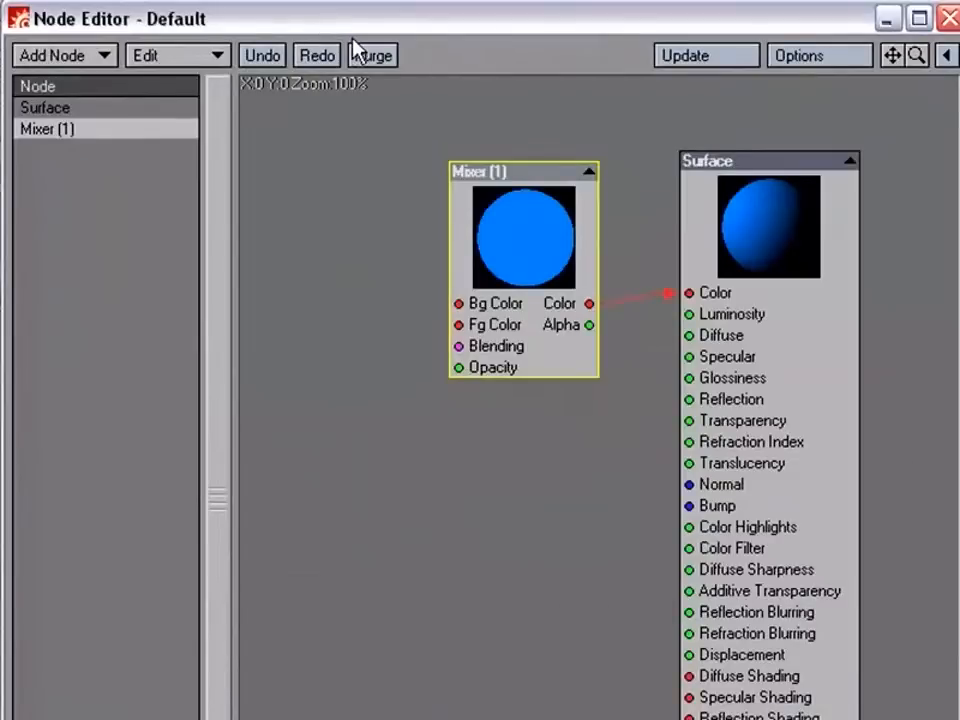
left_click(102, 56)
mouse_move(133, 293)
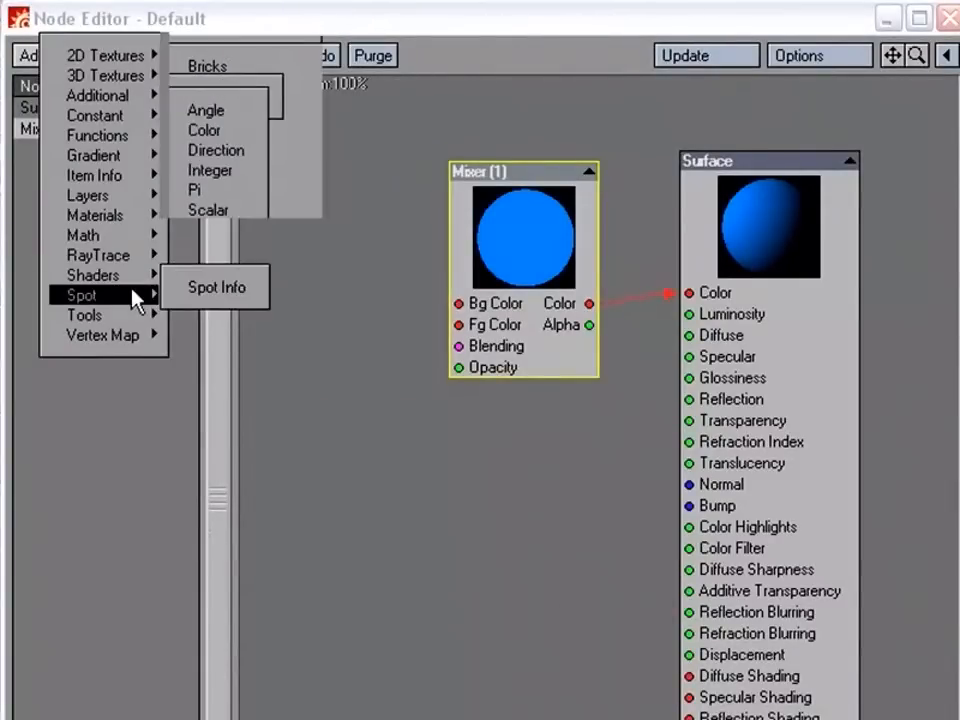
left_click(217, 287)
left_click_drag(537, 403, 255, 414)
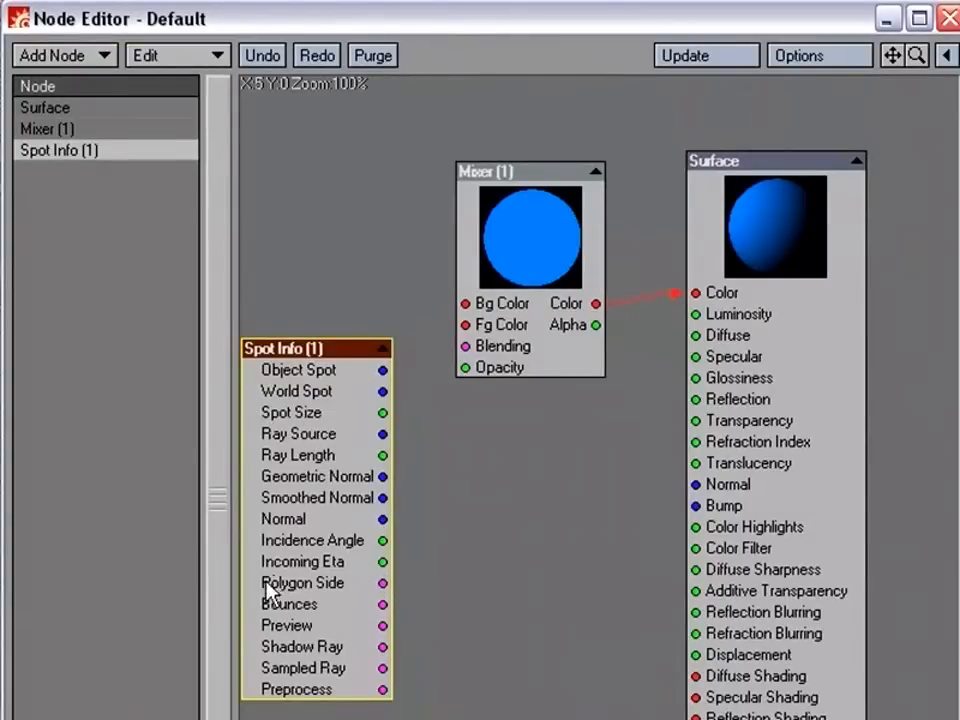
left_click_drag(384, 585, 511, 373)
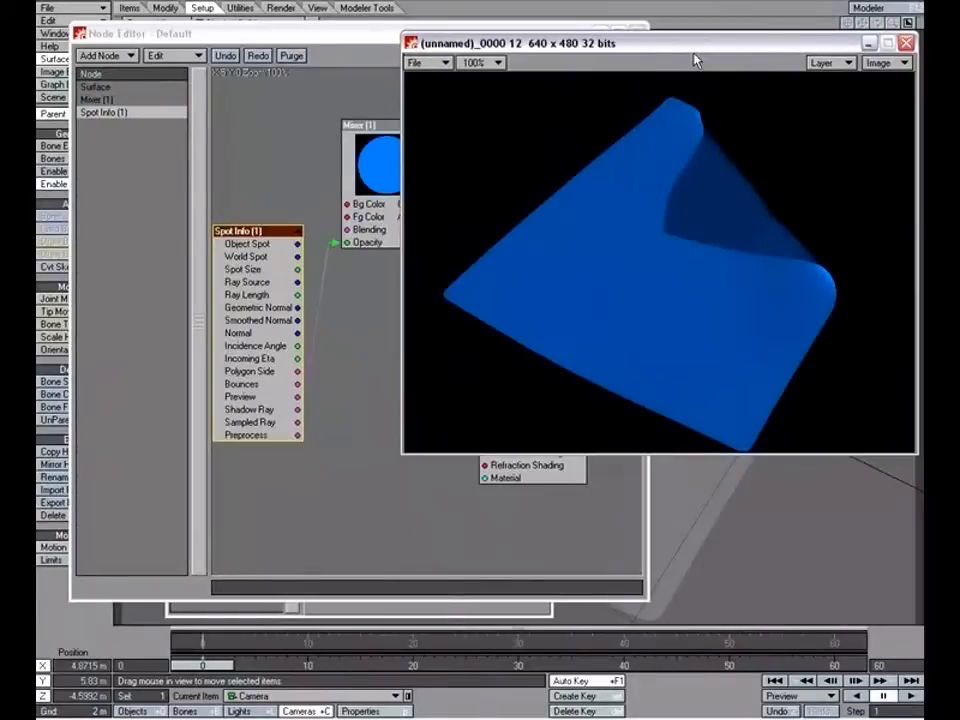
Render frame 0 again and compare the page's front and back with the Mixer's foreground and background colors
key("F9")
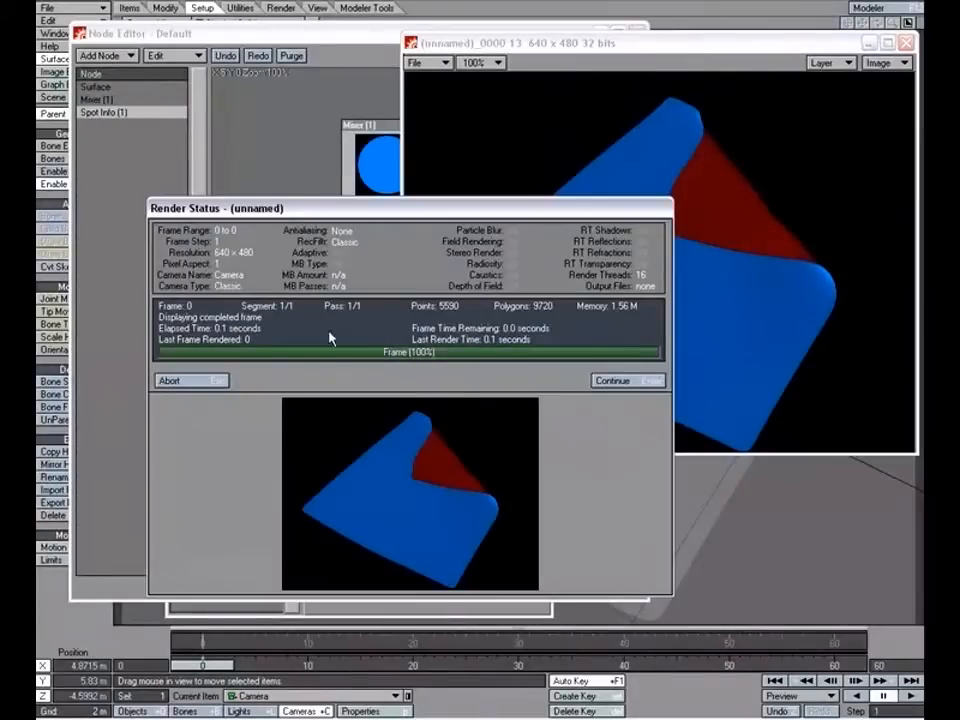
left_click(201, 381)
left_click(383, 163)
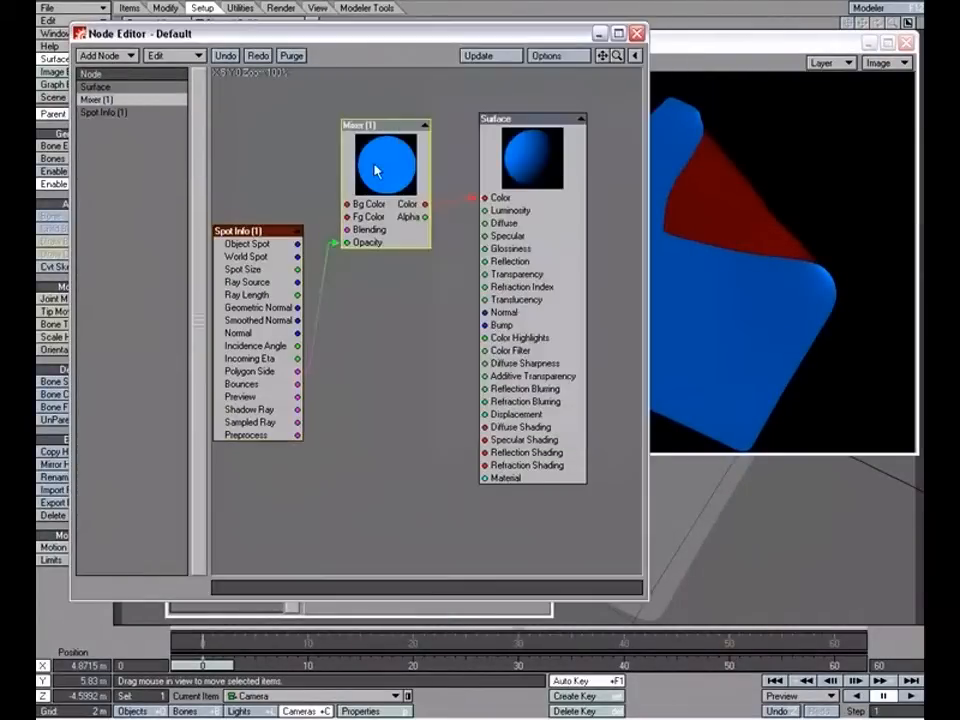
double_click(390, 167)
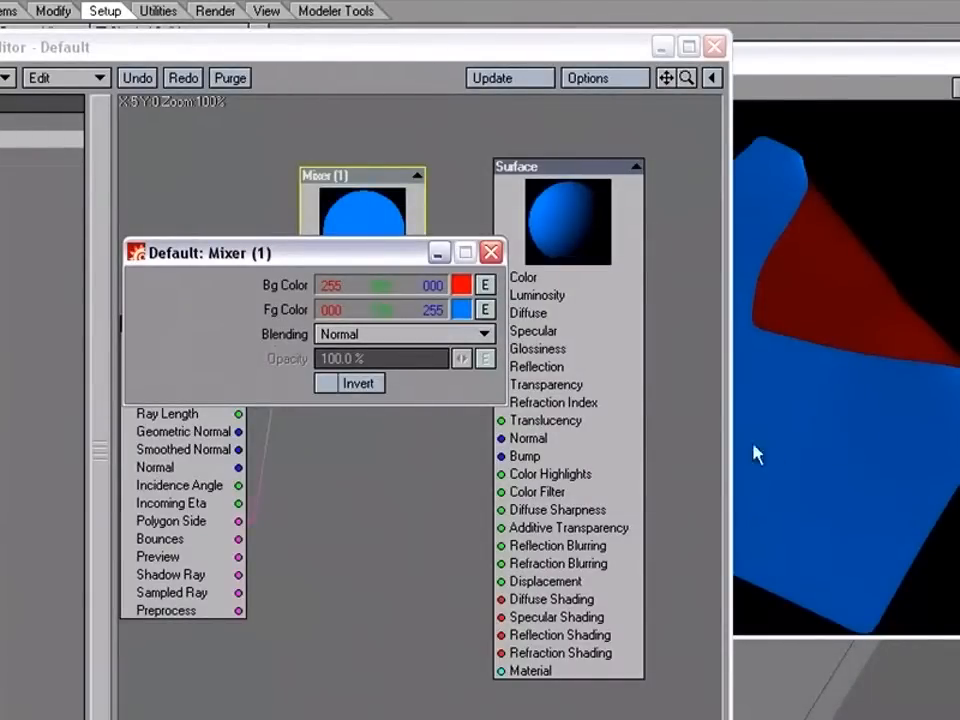
left_click(490, 252)
Collapse the Spot Info node and place it below the Mixer, making room for texture nodes
left_click_drag(333, 228, 375, 230)
left_click_drag(193, 366, 274, 489)
left_click(278, 402)
left_click_drag(444, 258, 422, 298)
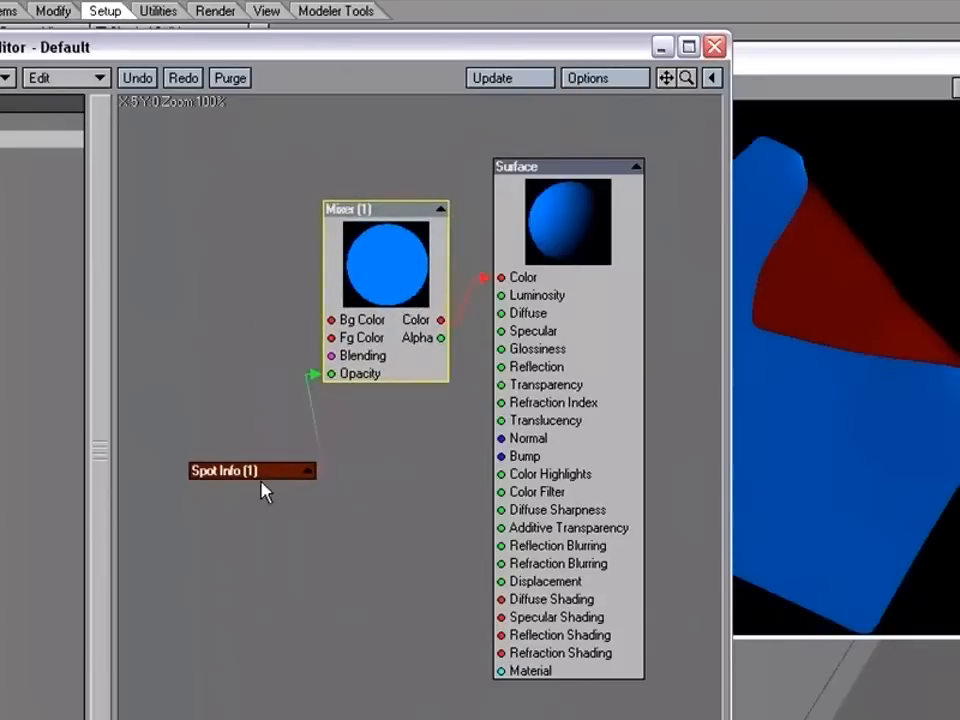
left_click_drag(262, 474, 261, 494)
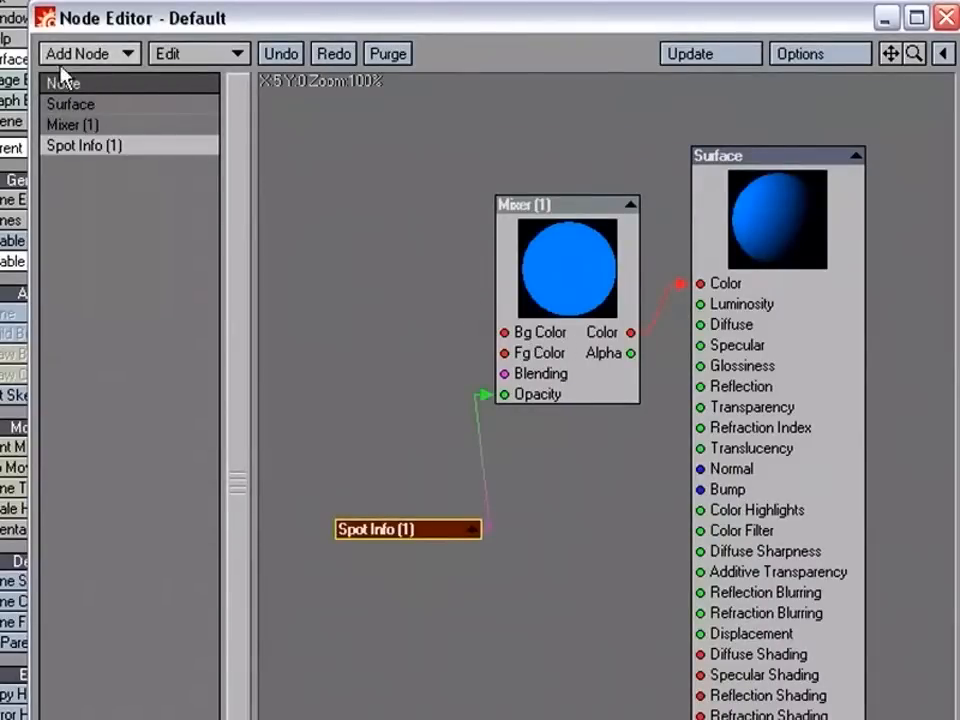
Add a 2D Image texture node and place it before the Mixer in the network
left_click(118, 55)
mouse_move(125, 58)
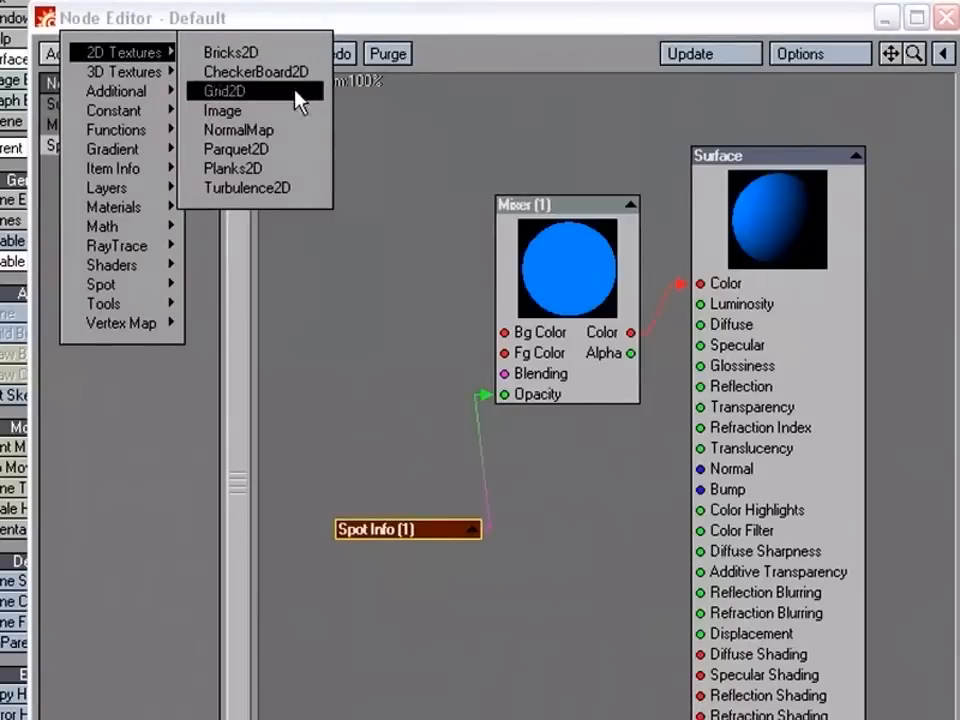
left_click(255, 111)
left_click_drag(608, 355, 360, 167)
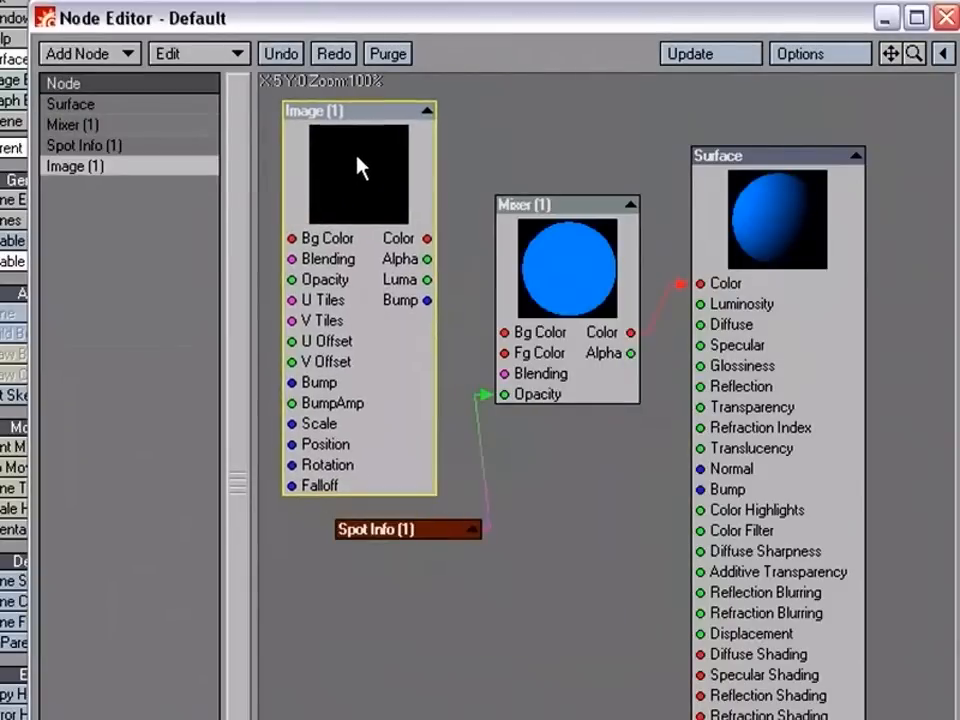
Assign ComicBook_Inner_Cover.png to the Image node, with planar mapping on the Y axis and automatic sizing
double_click(359, 169)
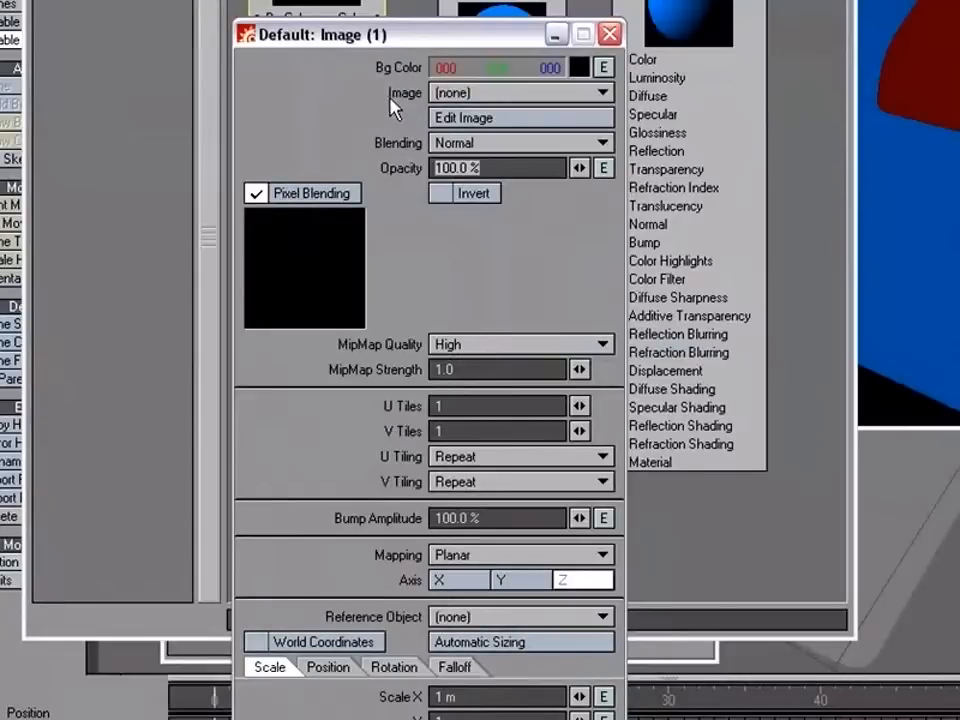
left_click(500, 320)
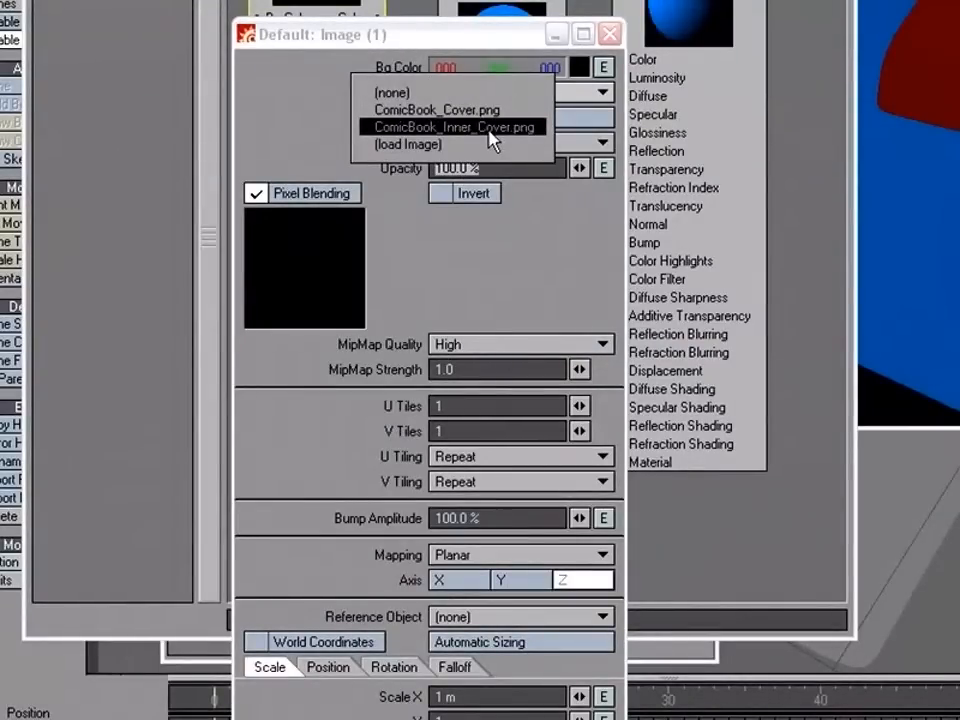
left_click(490, 127)
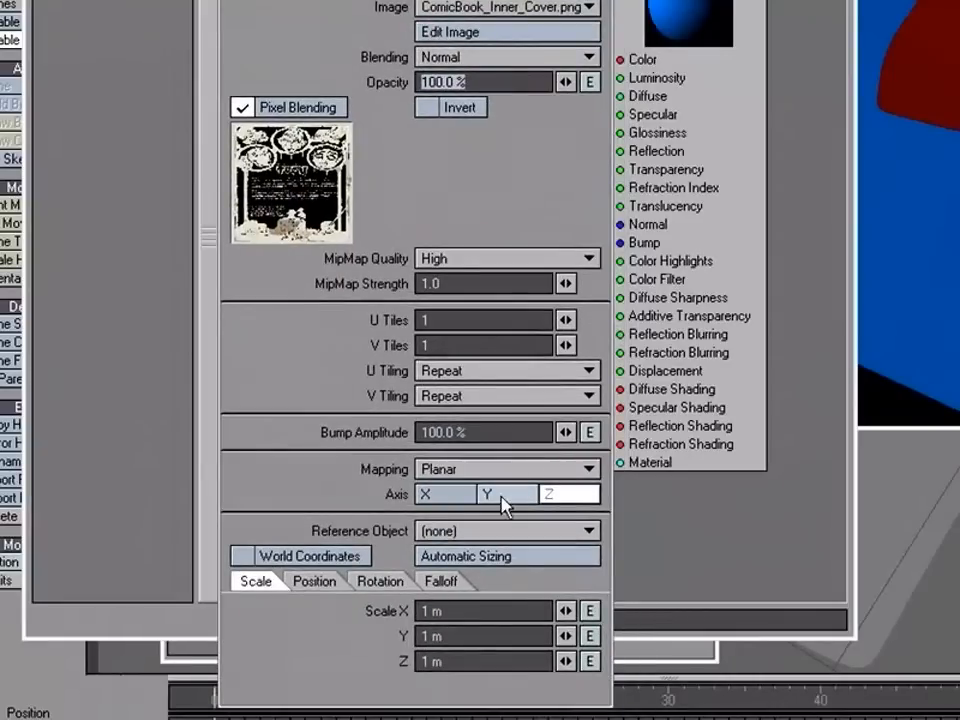
left_click(508, 497)
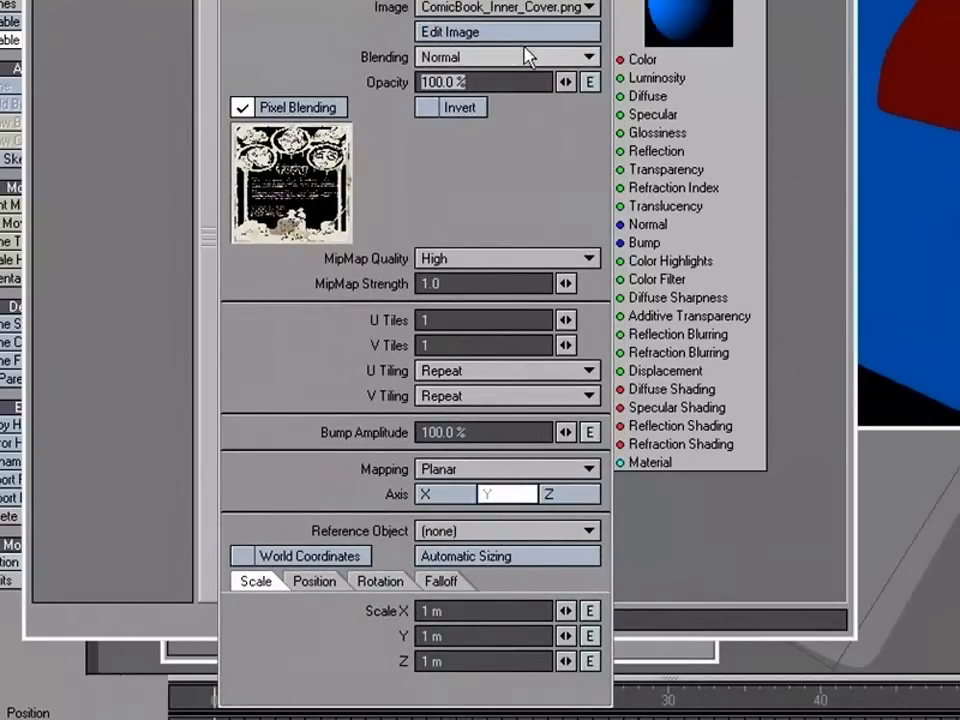
left_click(504, 558)
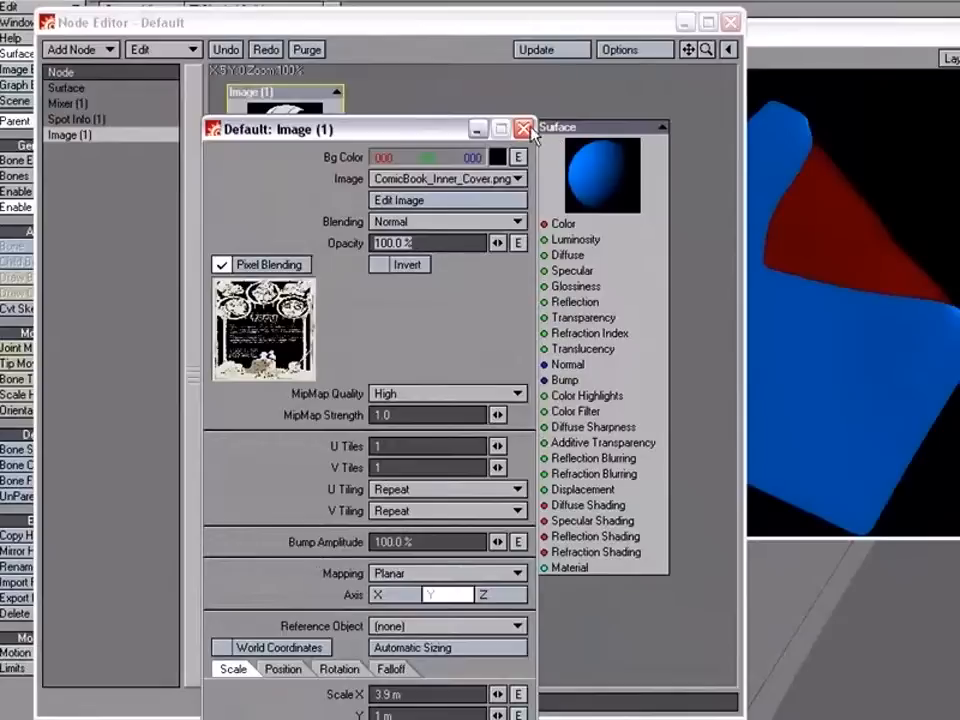
left_click(523, 129)
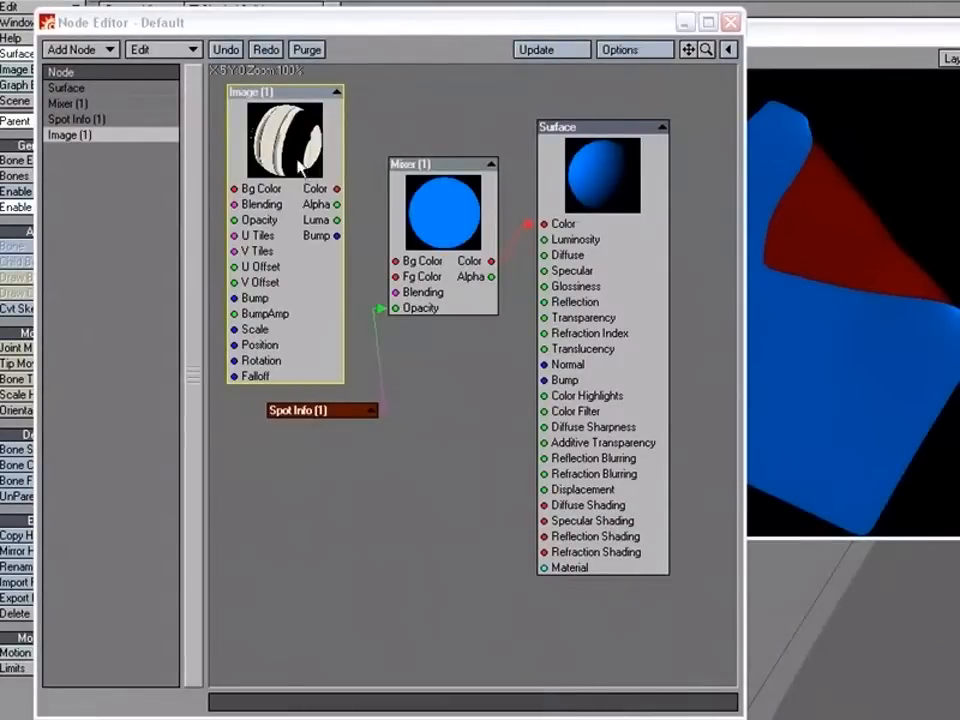
Connect the Image node's color output to the Mixer's background color and render frame 0 to check the page
left_click_drag(338, 189, 396, 261)
left_click_drag(342, 167, 321, 160)
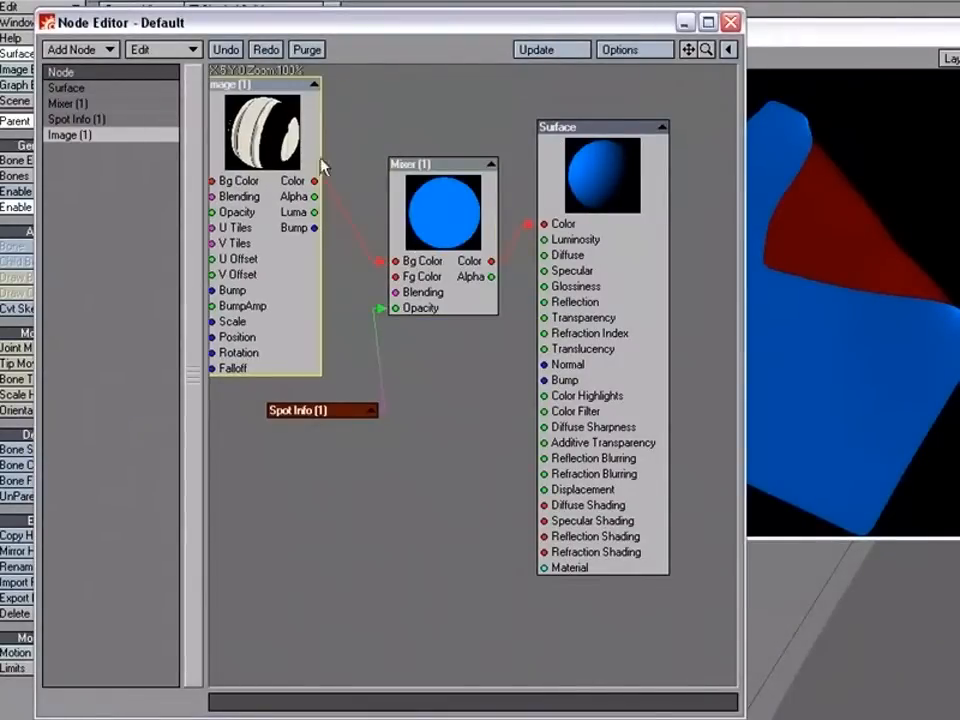
key("F9")
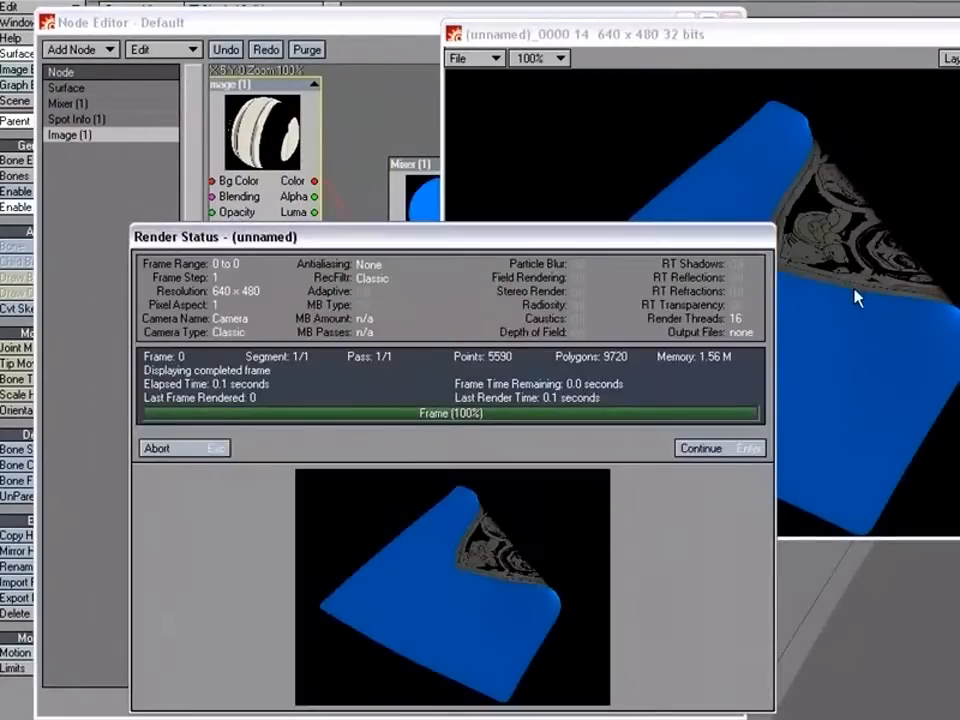
left_click(214, 448)
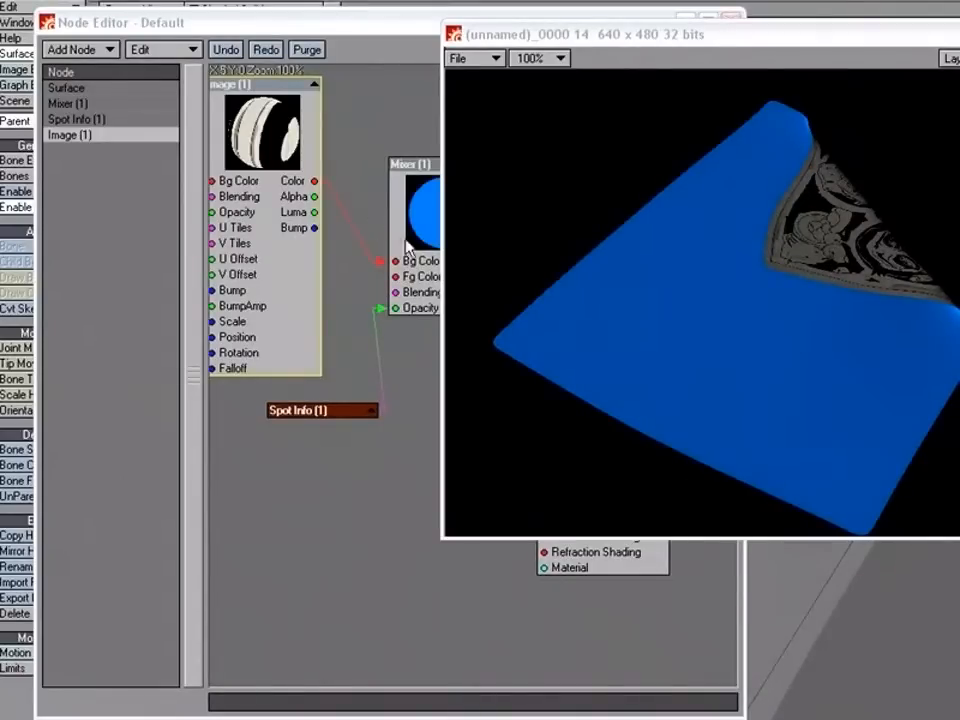
Duplicate the Image node, collapse the original's connection list, and place the copy directly beneath it
right_click(261, 144)
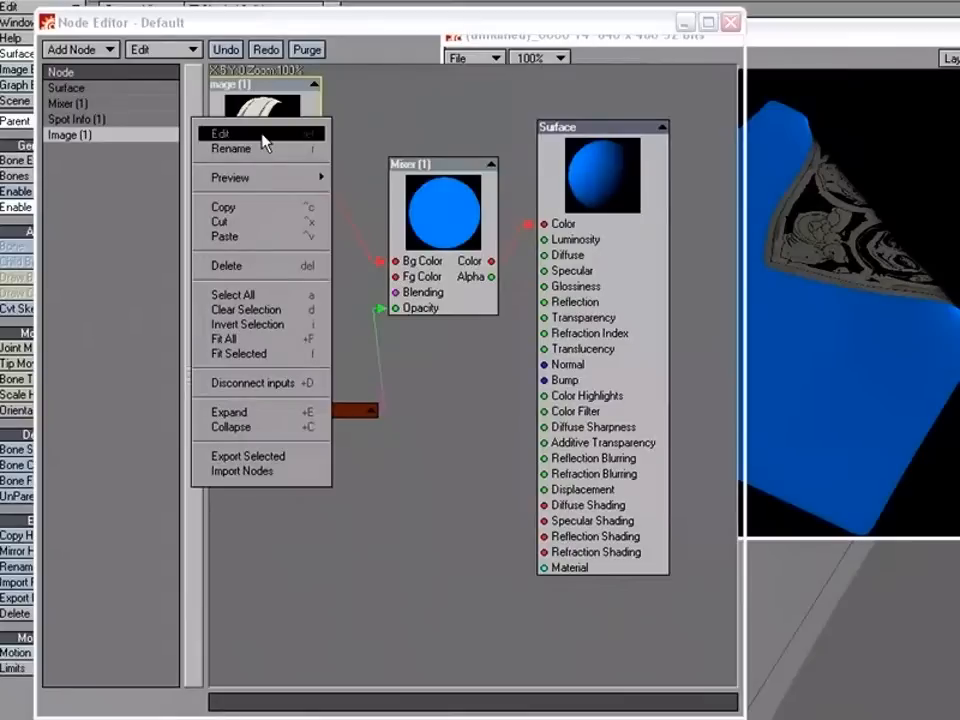
left_click(261, 208)
right_click(290, 256)
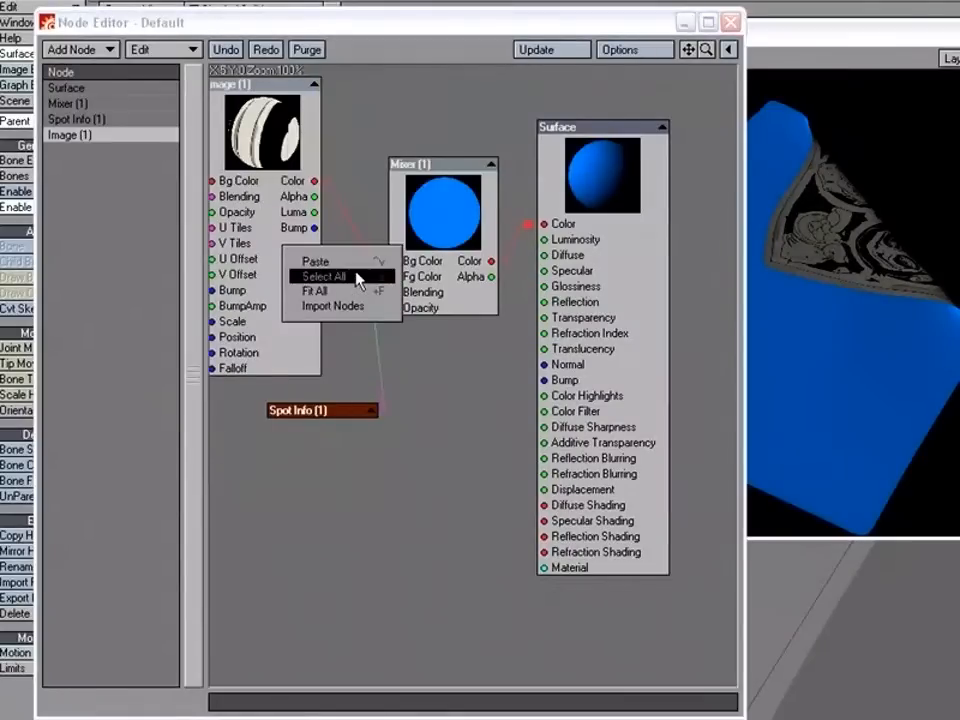
left_click(345, 262)
left_click_drag(491, 292, 395, 337)
left_click(315, 85)
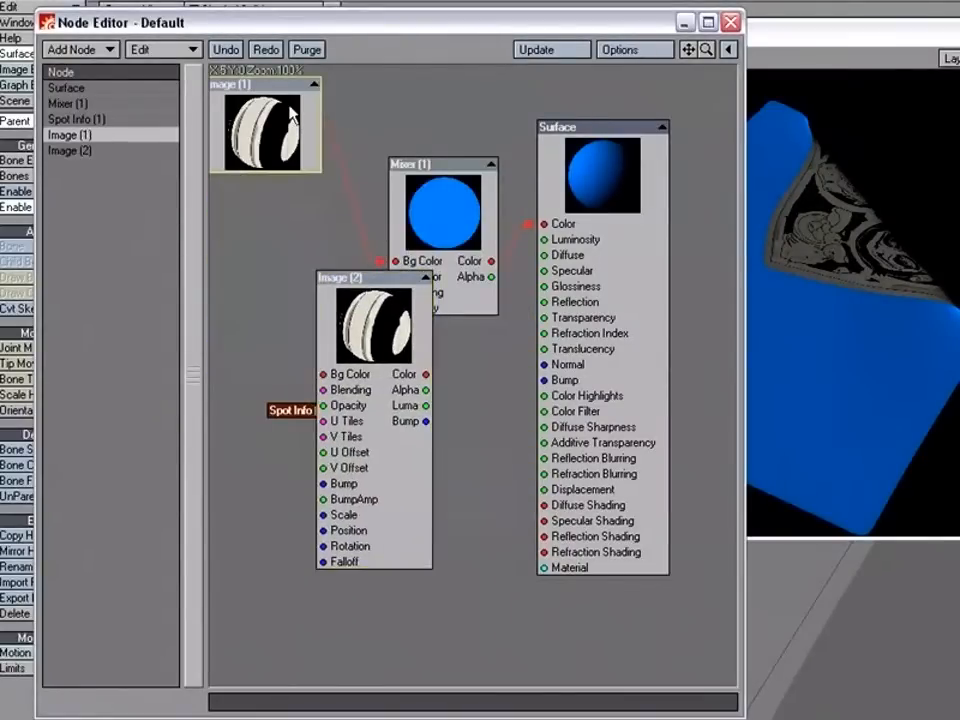
left_click_drag(289, 111, 294, 91)
left_click_drag(361, 319, 293, 264)
Change the duplicated Image node's picture to ComicBook_Cover.png
double_click(295, 272)
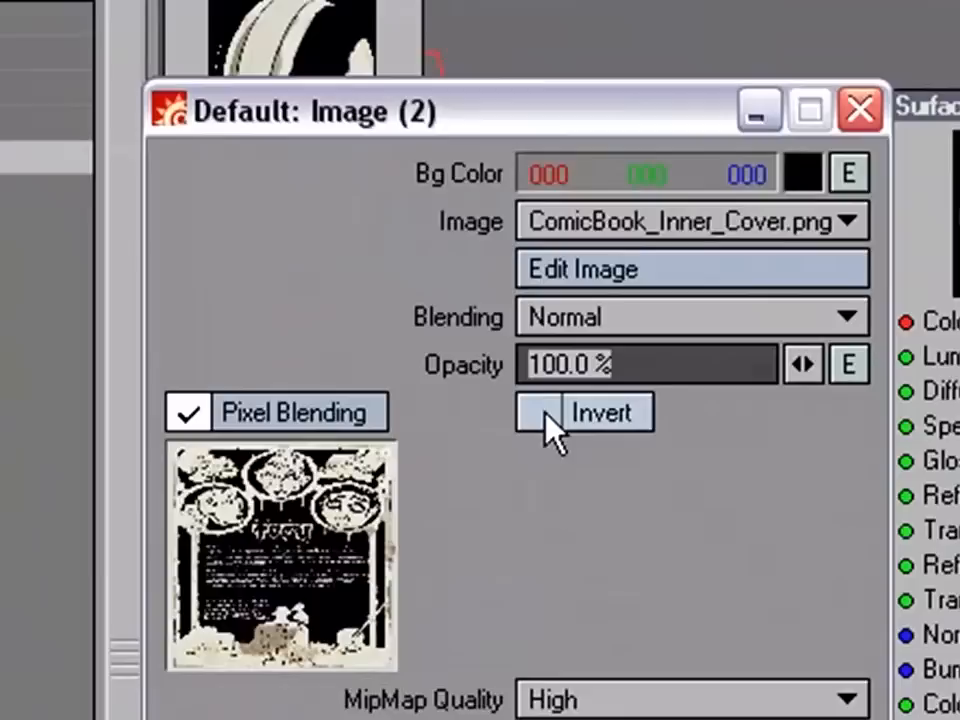
left_click(612, 234)
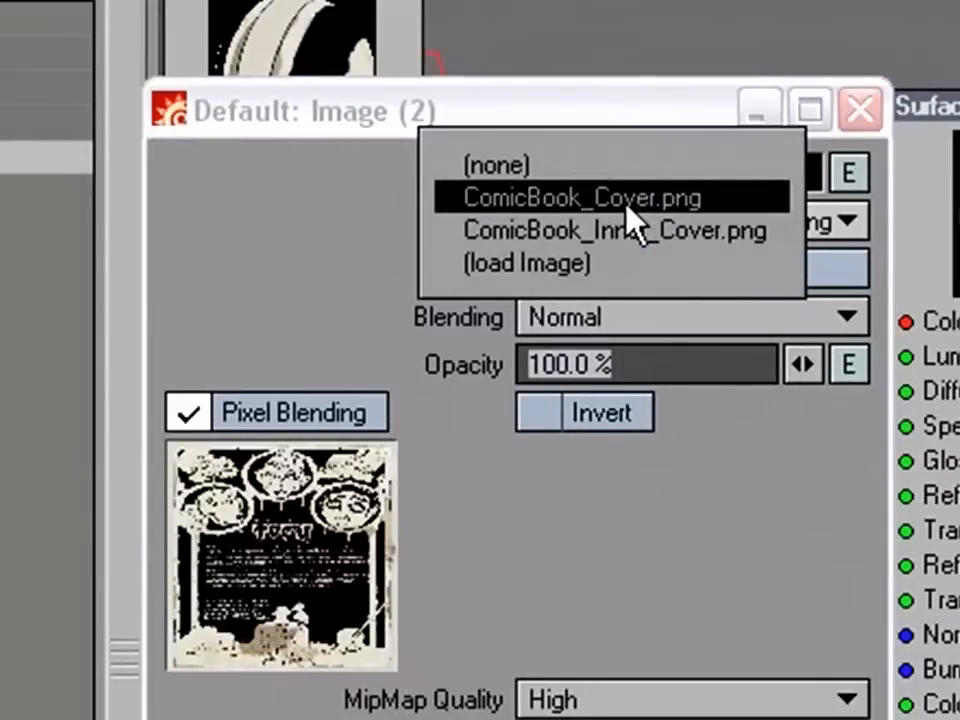
left_click(630, 205)
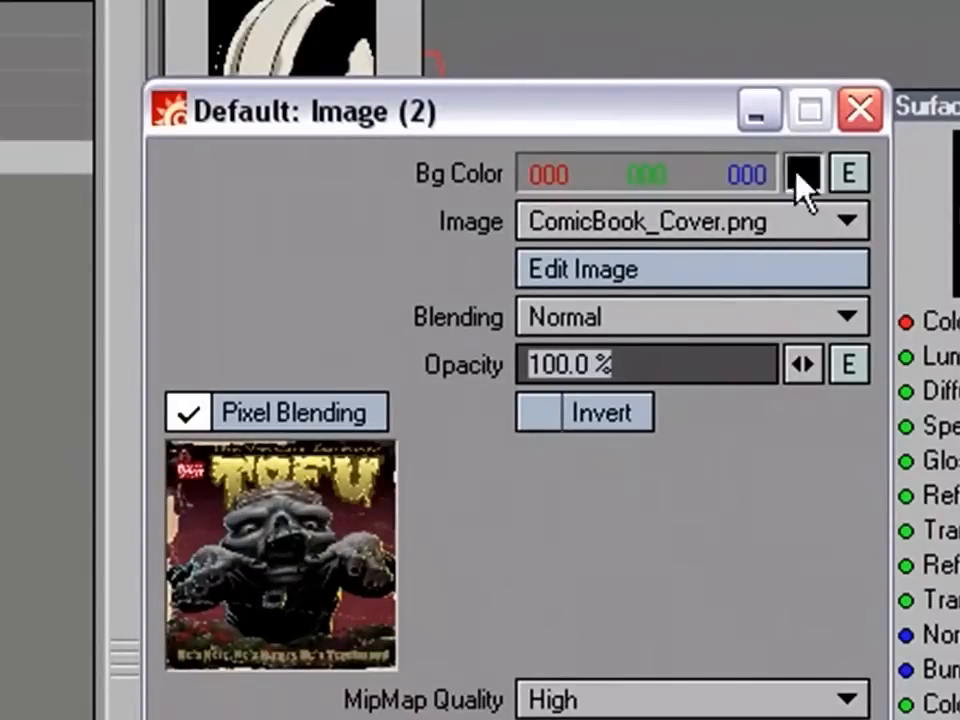
left_click(860, 110)
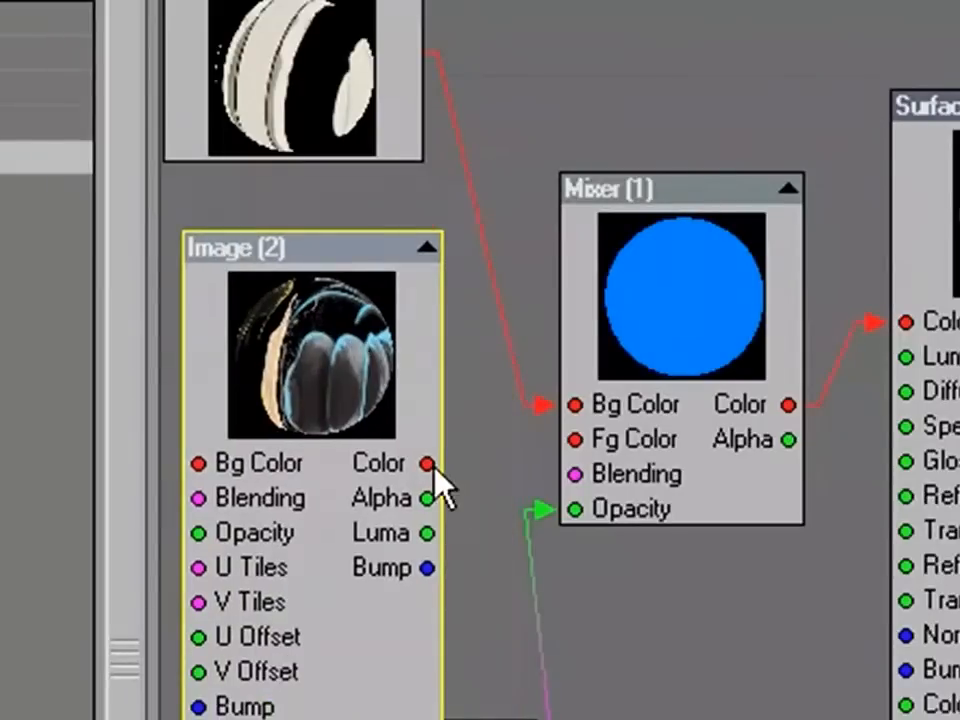
Connect the cover Image node's color to the Mixer's foreground color, then collapse it and arrange both Image nodes beside the Mixer
left_click_drag(428, 463, 622, 446)
left_click(427, 246)
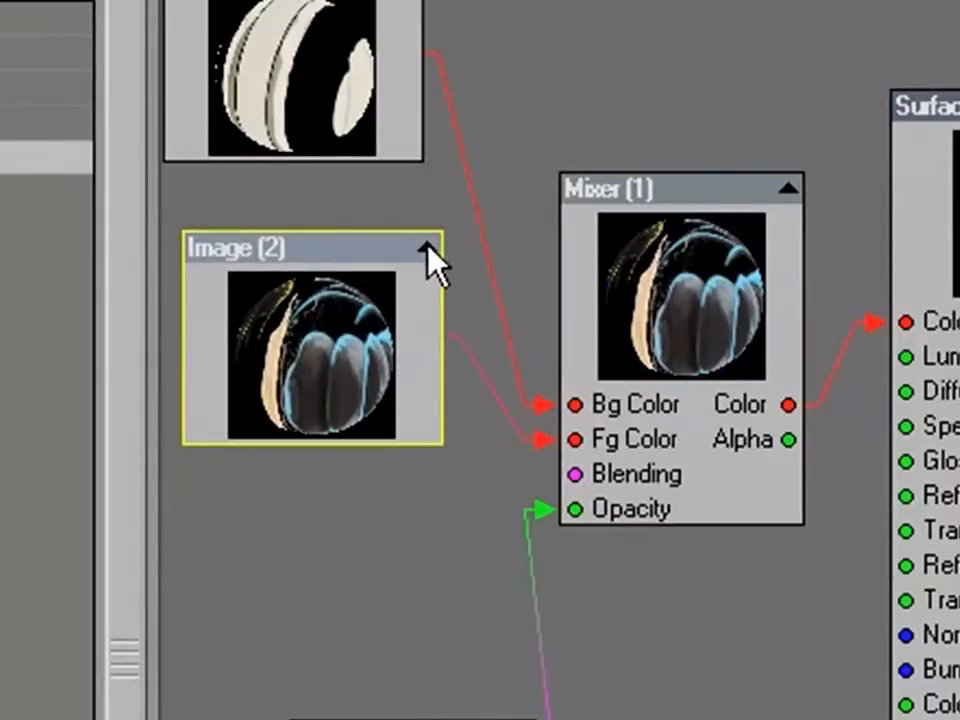
left_click_drag(341, 315, 294, 420)
left_click_drag(325, 130, 321, 253)
left_click_drag(308, 476, 342, 473)
mouse_move(342, 183)
left_mouse_down()
mouse_move(372, 187)
mouse_move(357, 186)
left_mouse_up()
Render frame 0 to check the cover and inner cover images on the page's two sides
left_click(795, 351)
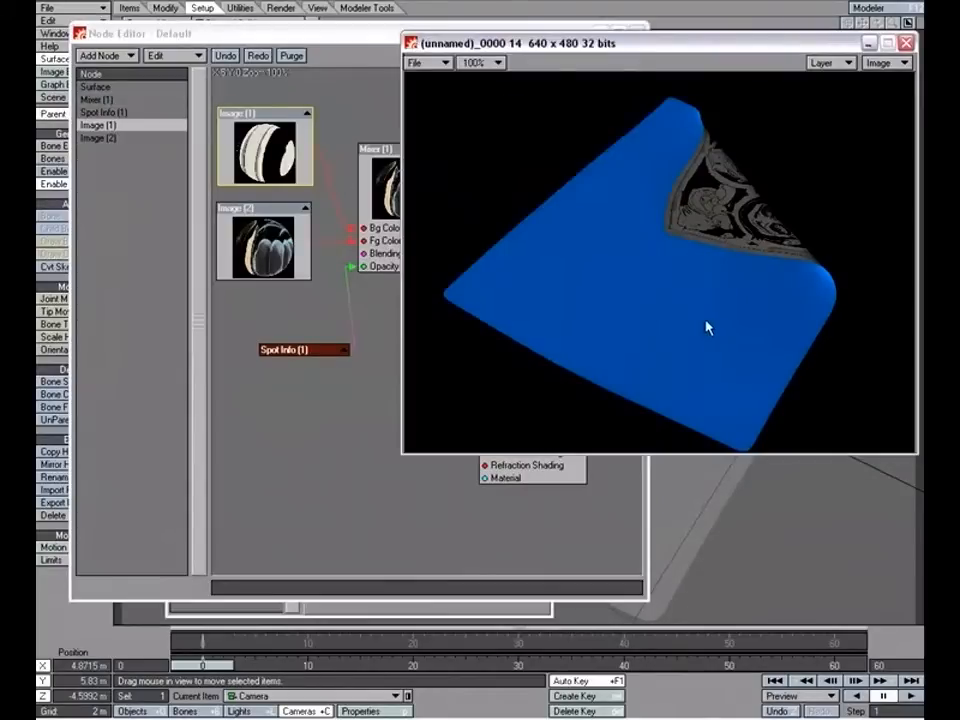
key("F9")
key("Return")
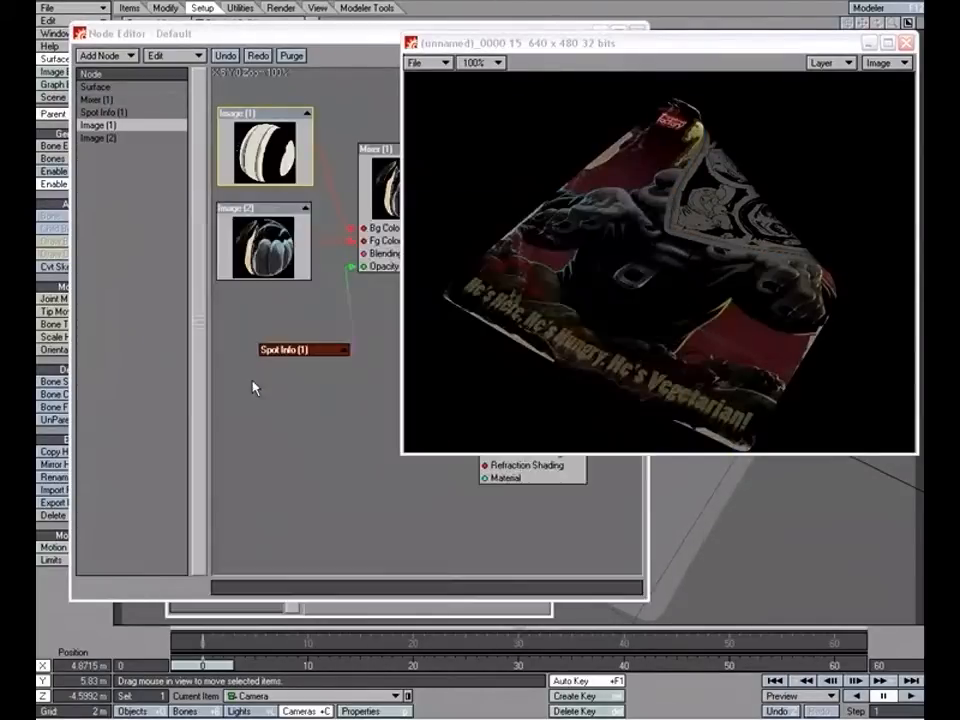